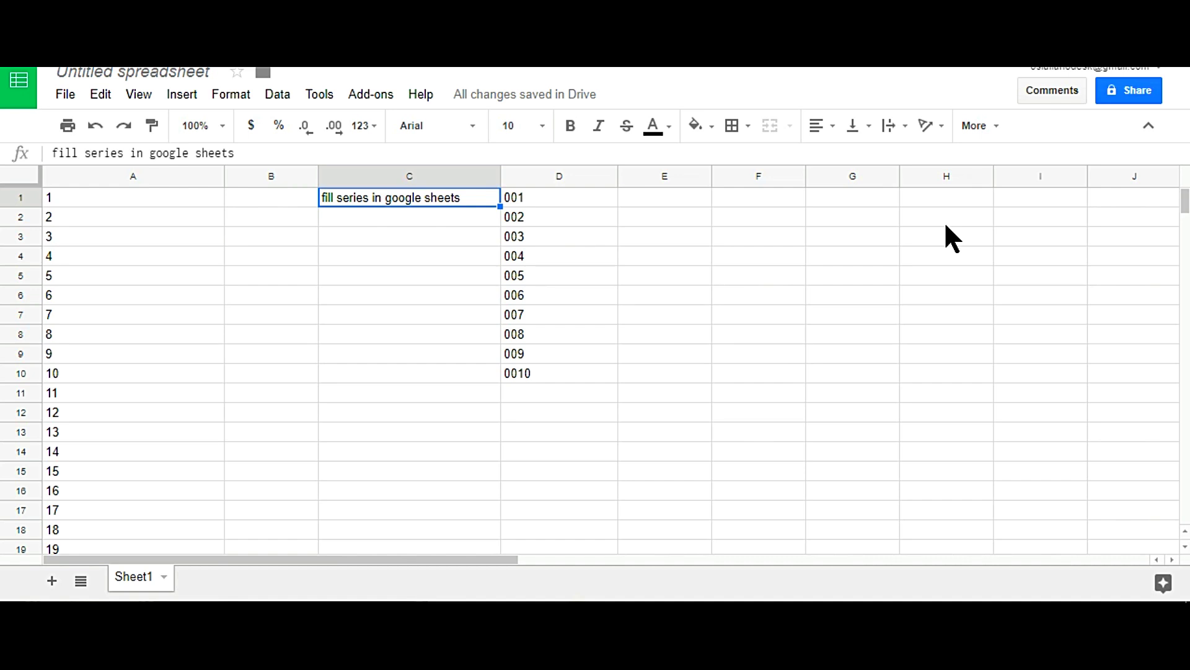
# - Switch to Excel's empty Sheet2 and select cell A2 as the series start
pyautogui.click(420, 198)
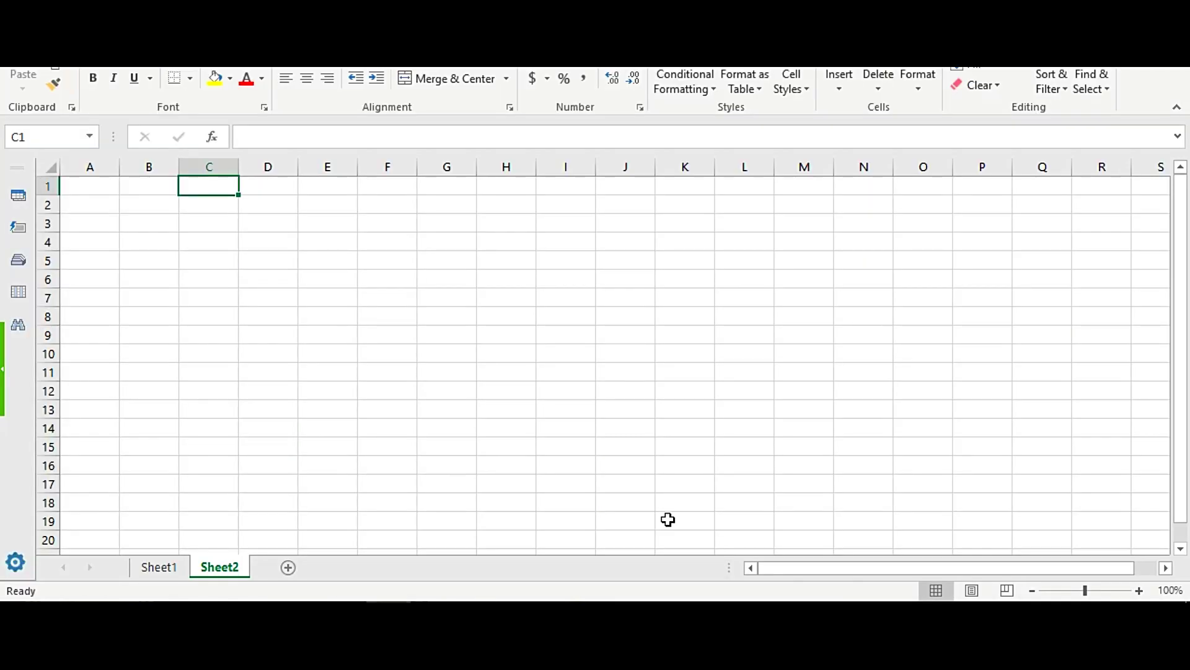
pyautogui.click(324, 277)
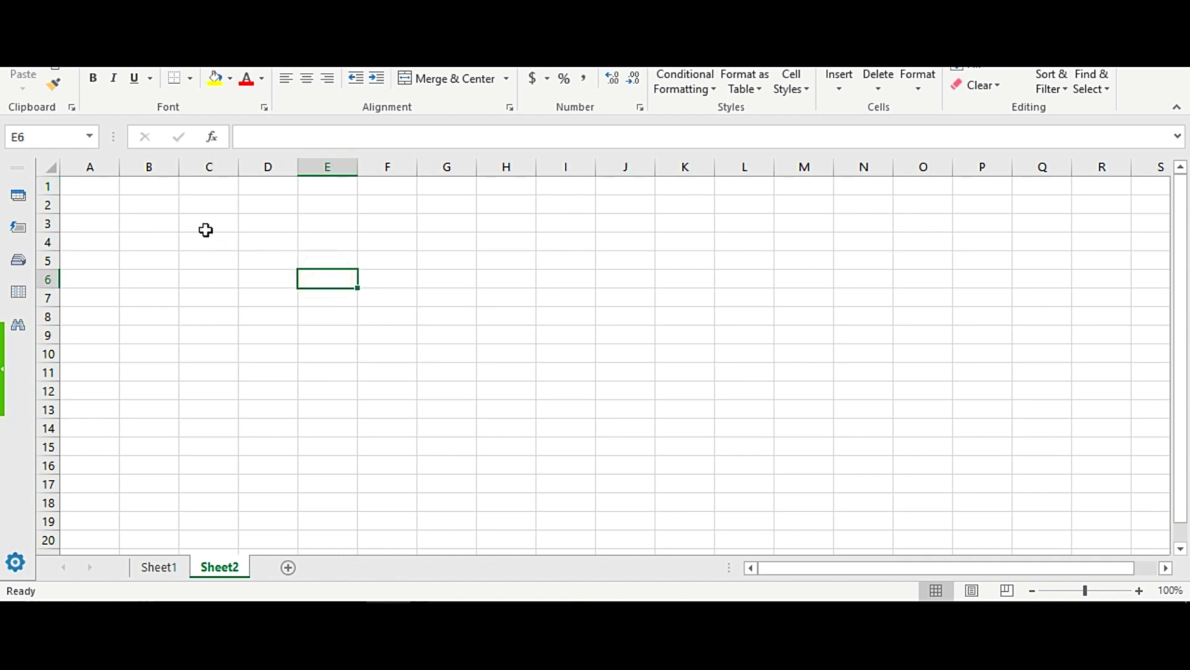
pyautogui.click(144, 207)
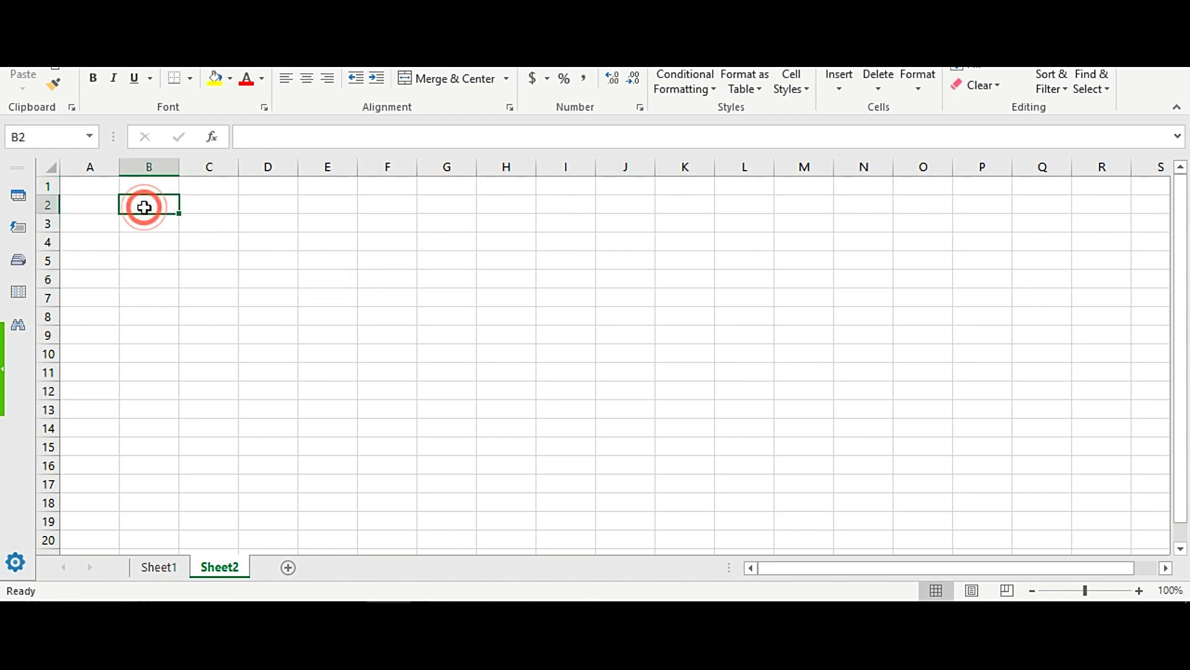
pyautogui.click(106, 203)
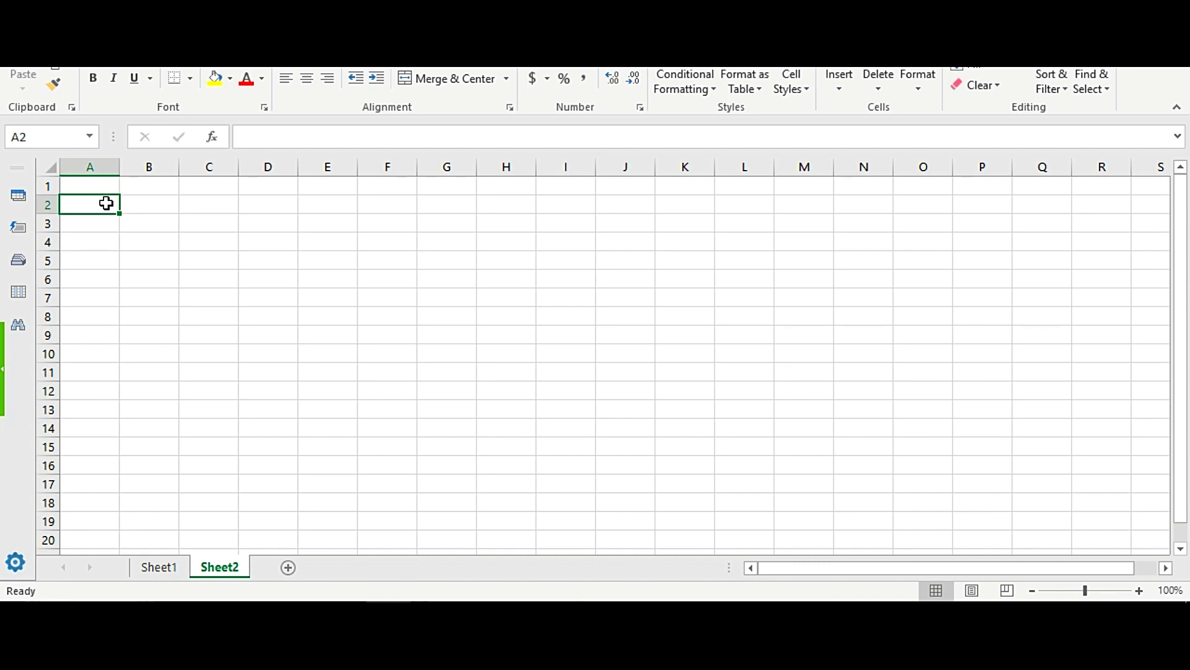
# - Preview the Fill Series settings and cancel without filling anything
pyautogui.click(987, 70)
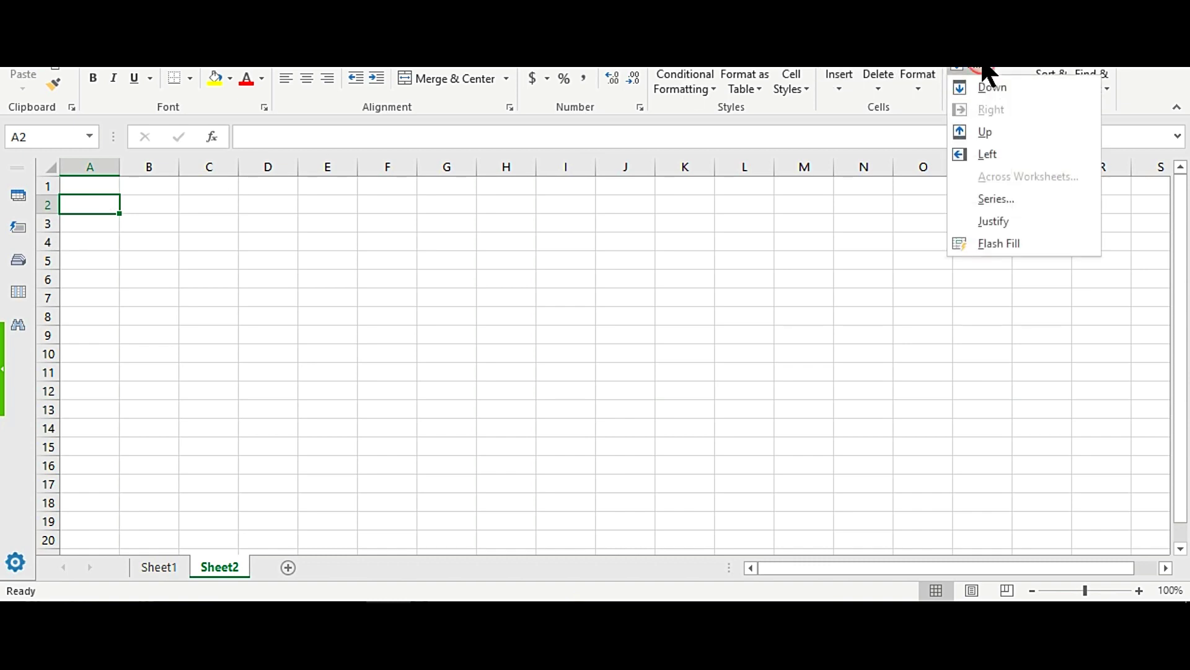
pyautogui.click(1024, 199)
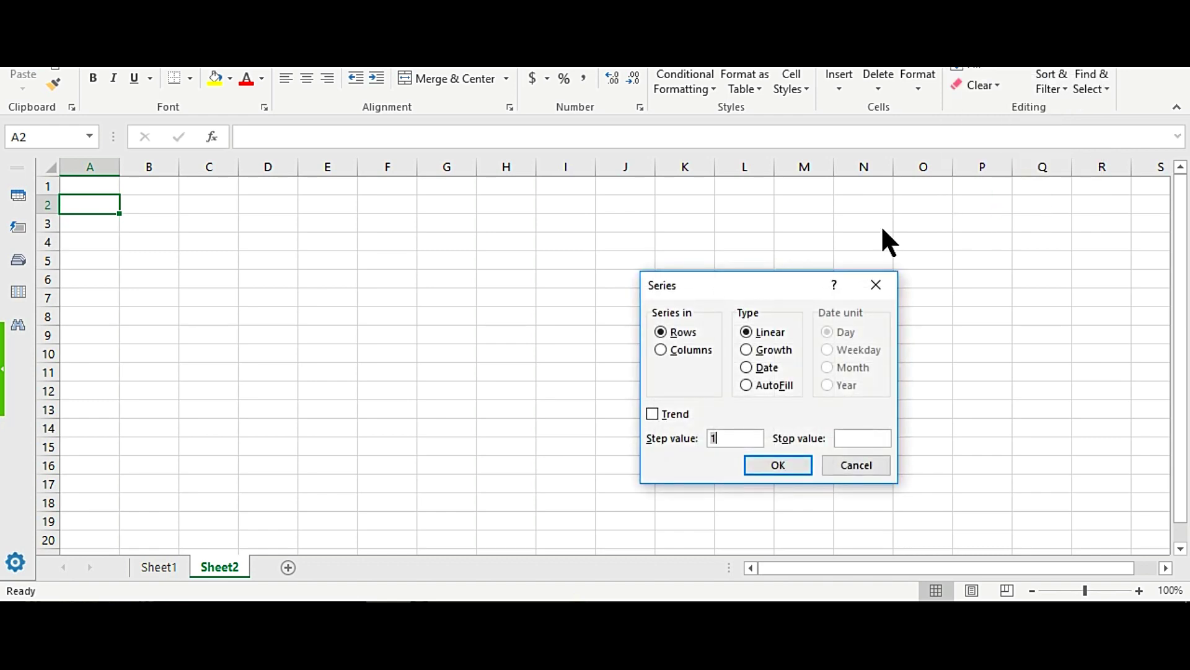
pyautogui.click(840, 462)
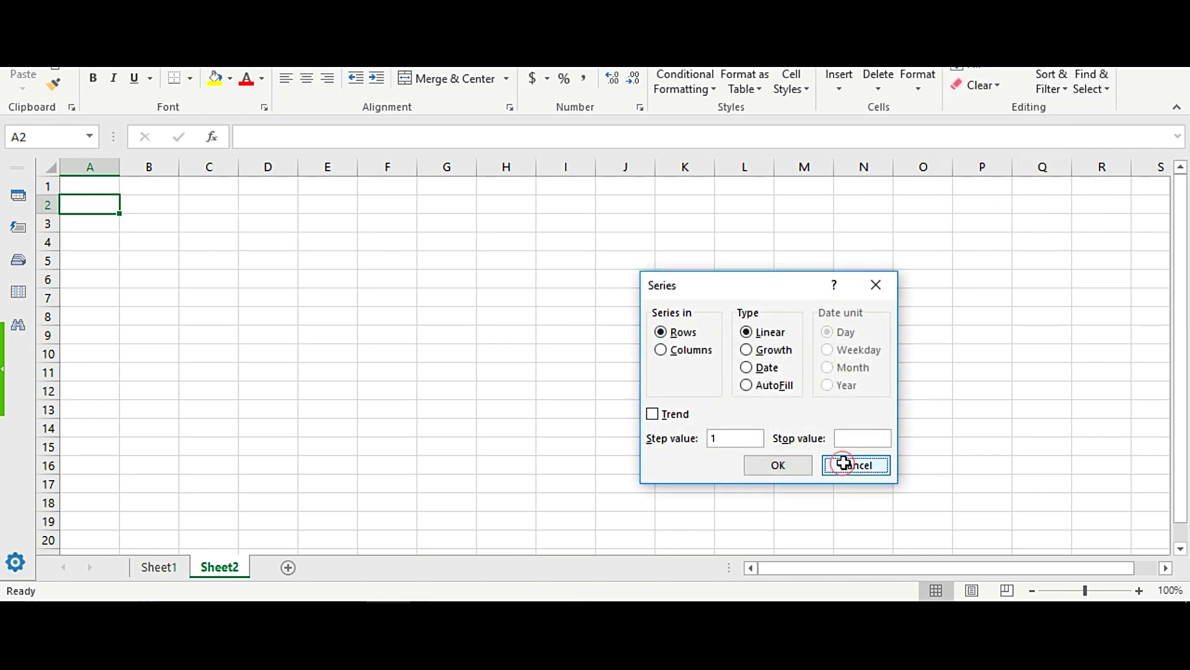
# - Enter 1 in A2 and fill a column series down to stop value 100
pyautogui.click(90, 203)
pyautogui.write('1')
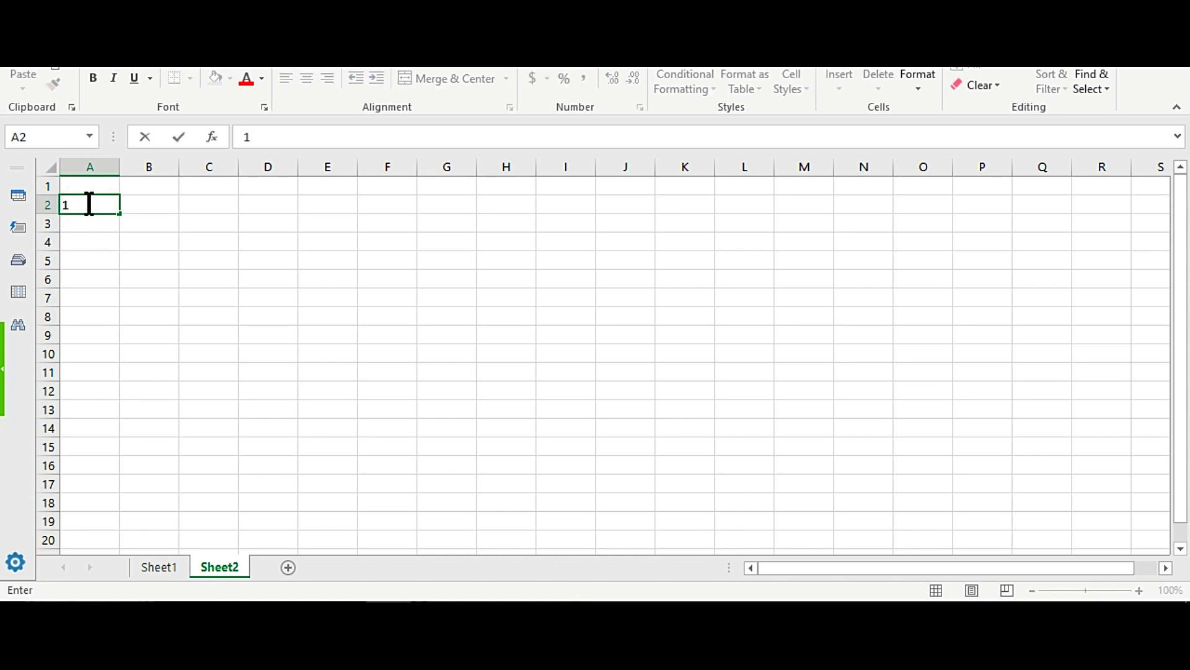
pyautogui.click(143, 209)
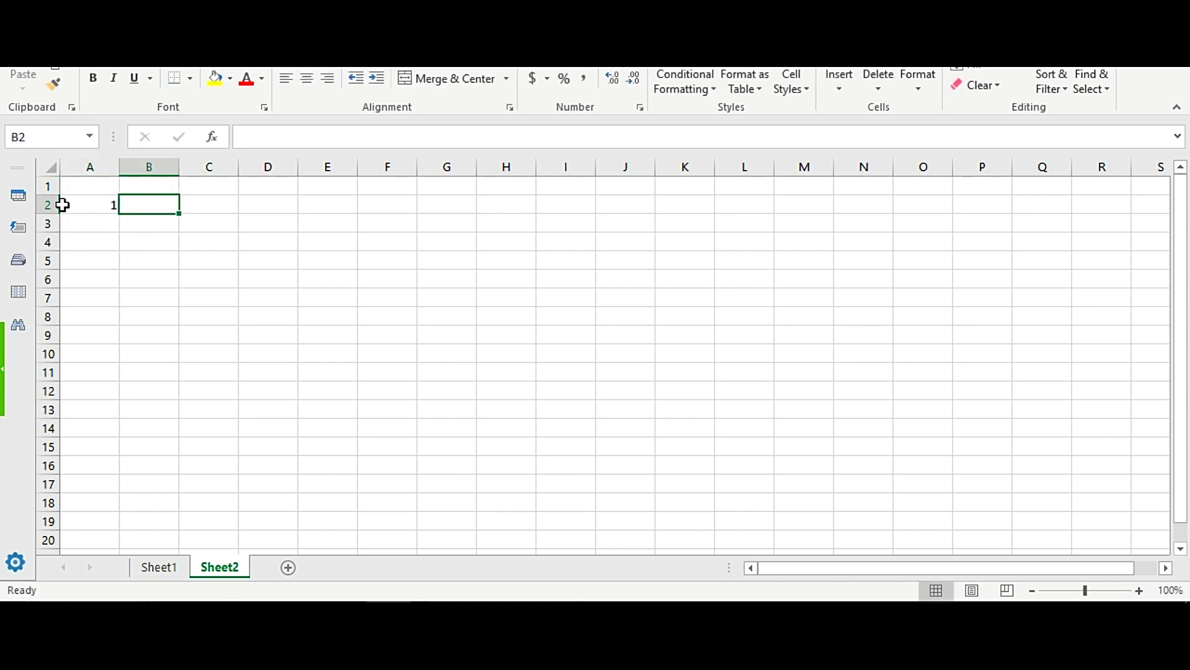
pyautogui.click(85, 200)
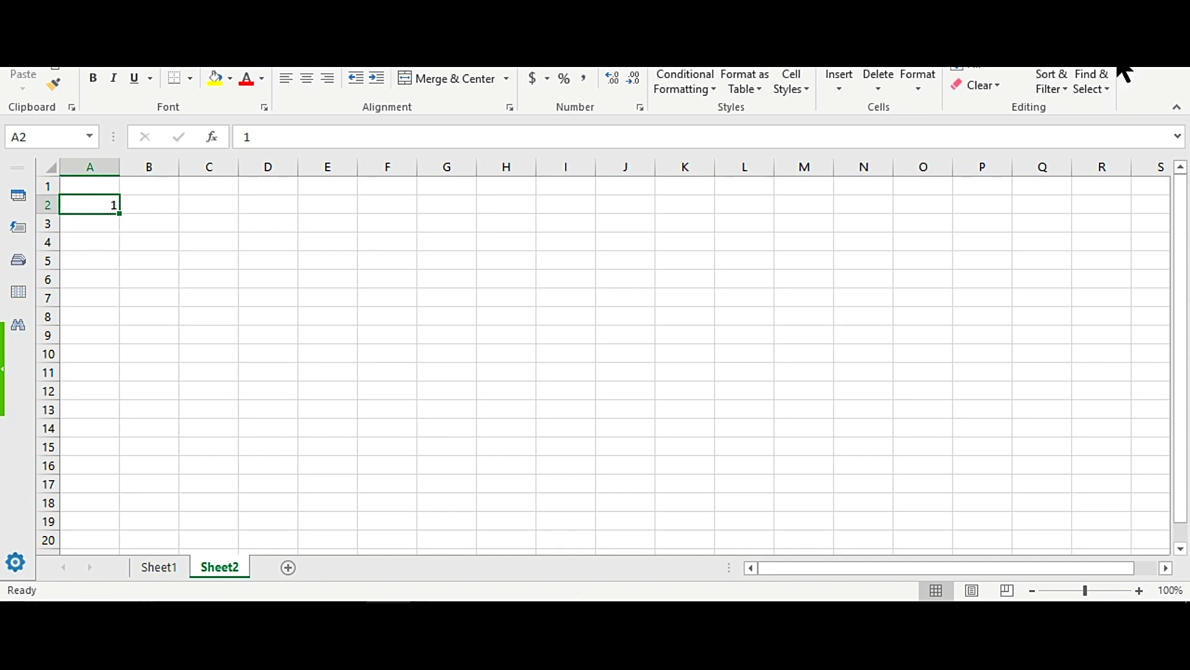
pyautogui.click(999, 69)
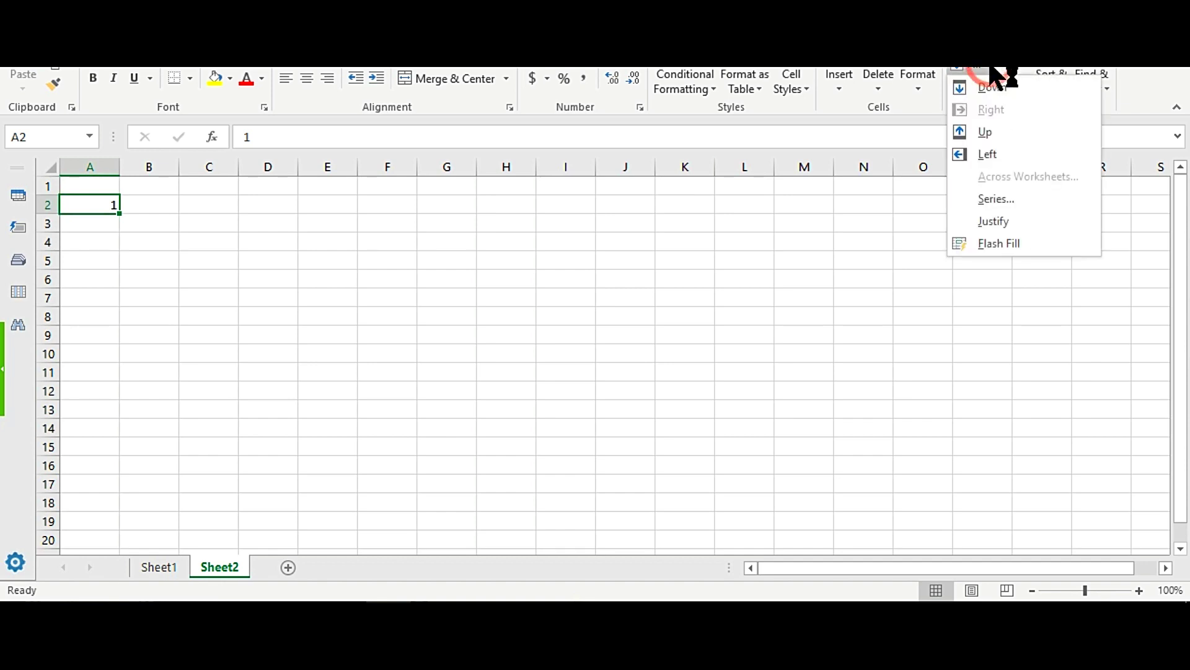
pyautogui.click(1007, 200)
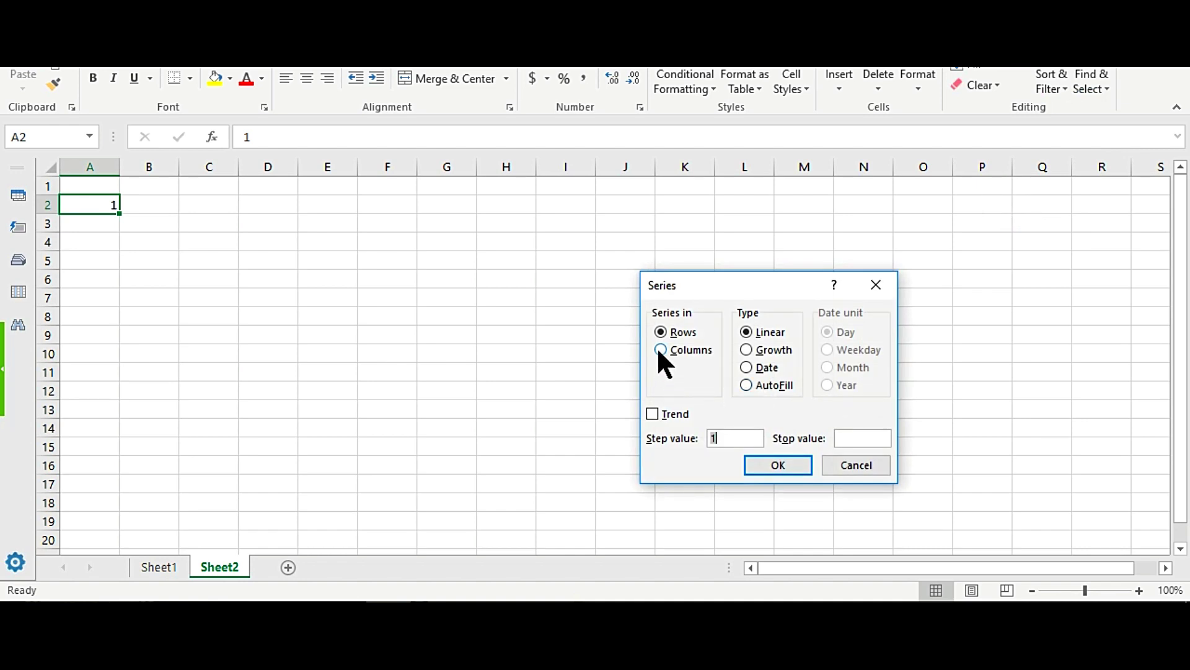
pyautogui.click(660, 349)
pyautogui.click(849, 439)
pyautogui.write('100')
pyautogui.click(792, 466)
# - Verify the series ends with 100 in A101, then return to the top and select C2
pyautogui.scroll(-15, 226, 323)
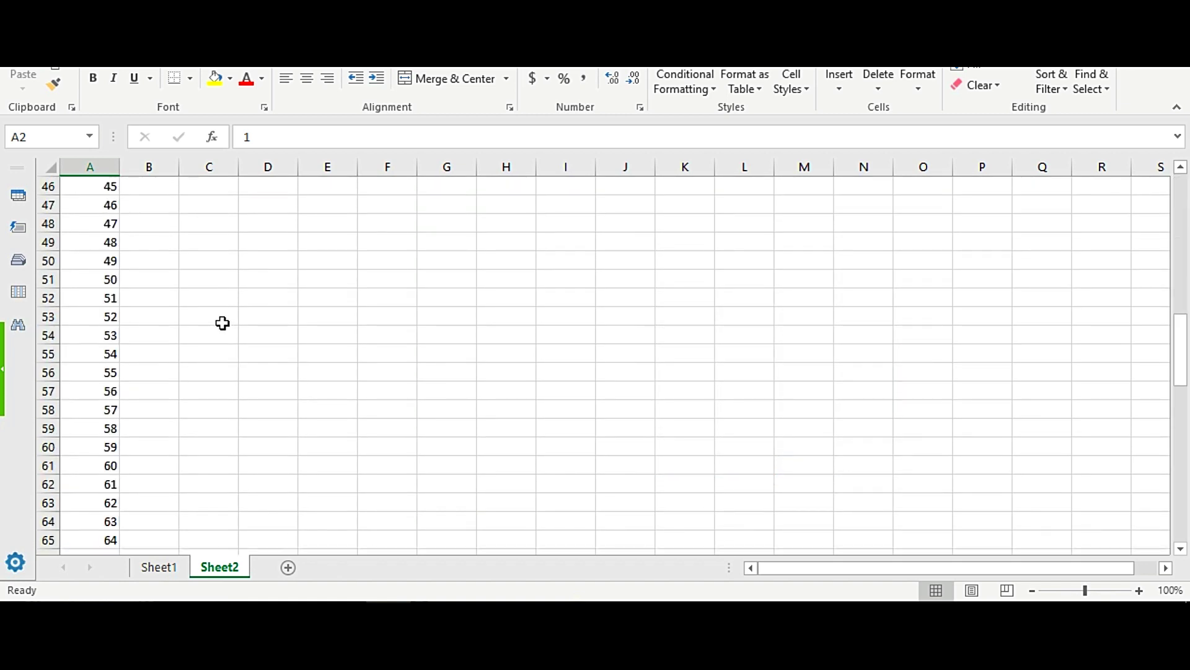
pyautogui.scroll(-17, 223, 322)
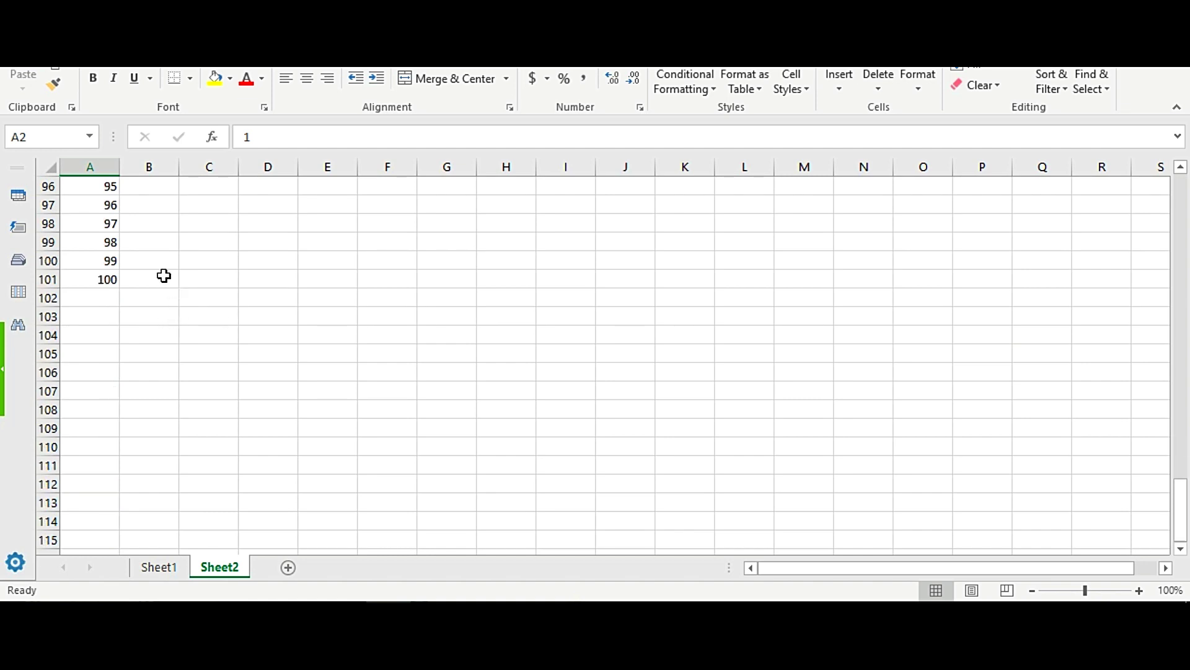
pyautogui.click(105, 279)
pyautogui.scroll(2, 189, 283)
pyautogui.scroll(20, 189, 283)
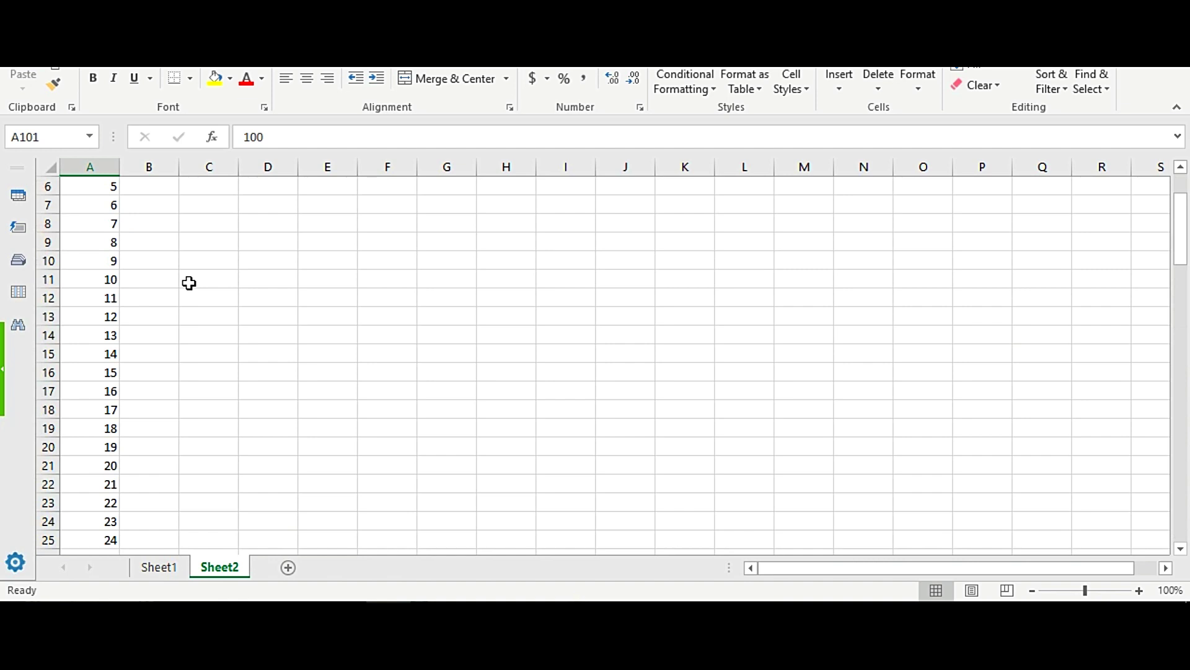
pyautogui.scroll(2, 189, 283)
pyautogui.click(88, 209)
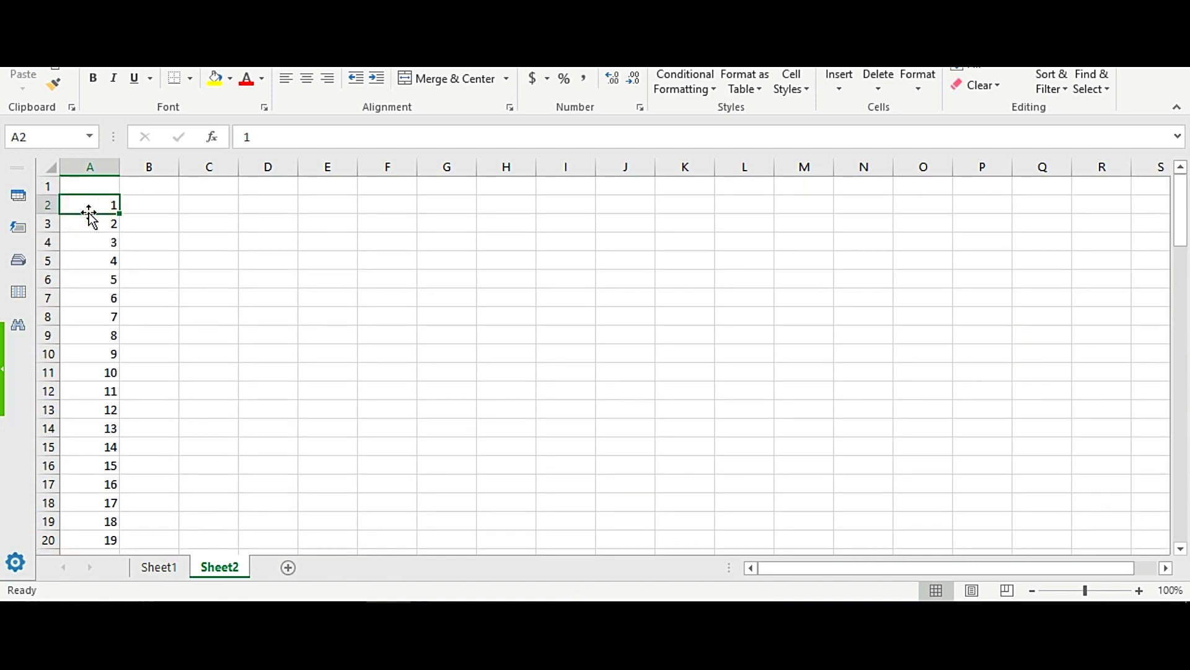
pyautogui.click(202, 208)
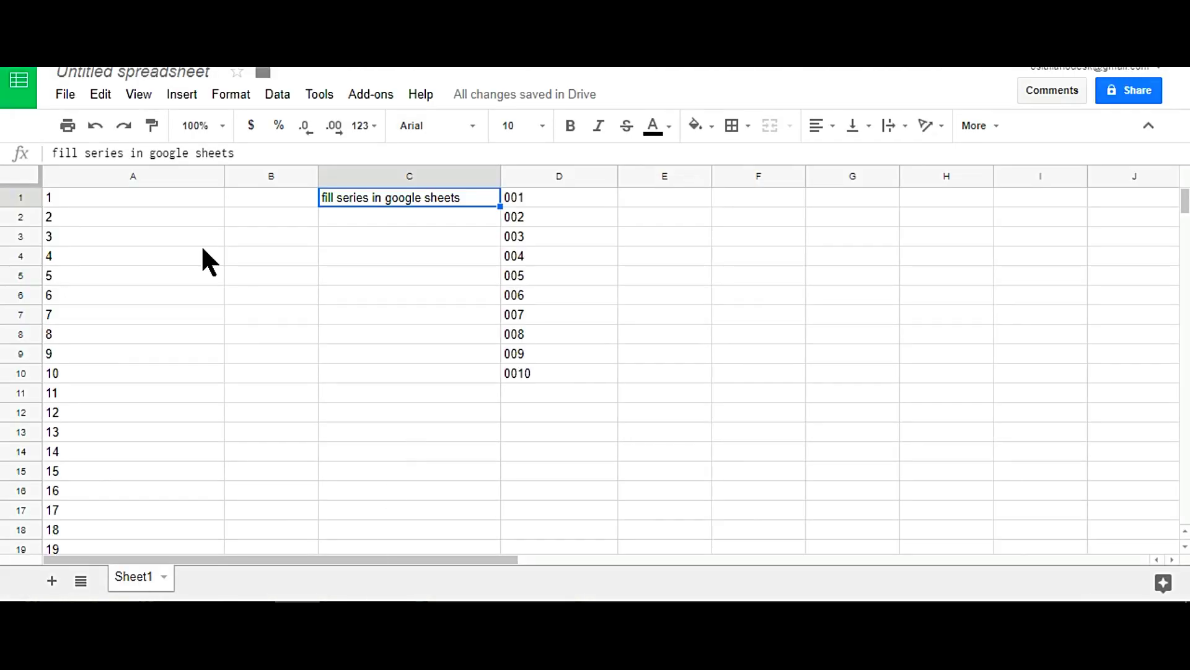
# - Check that Google Sheets' column A reaches 100 in A100, then select B1
pyautogui.click(174, 230)
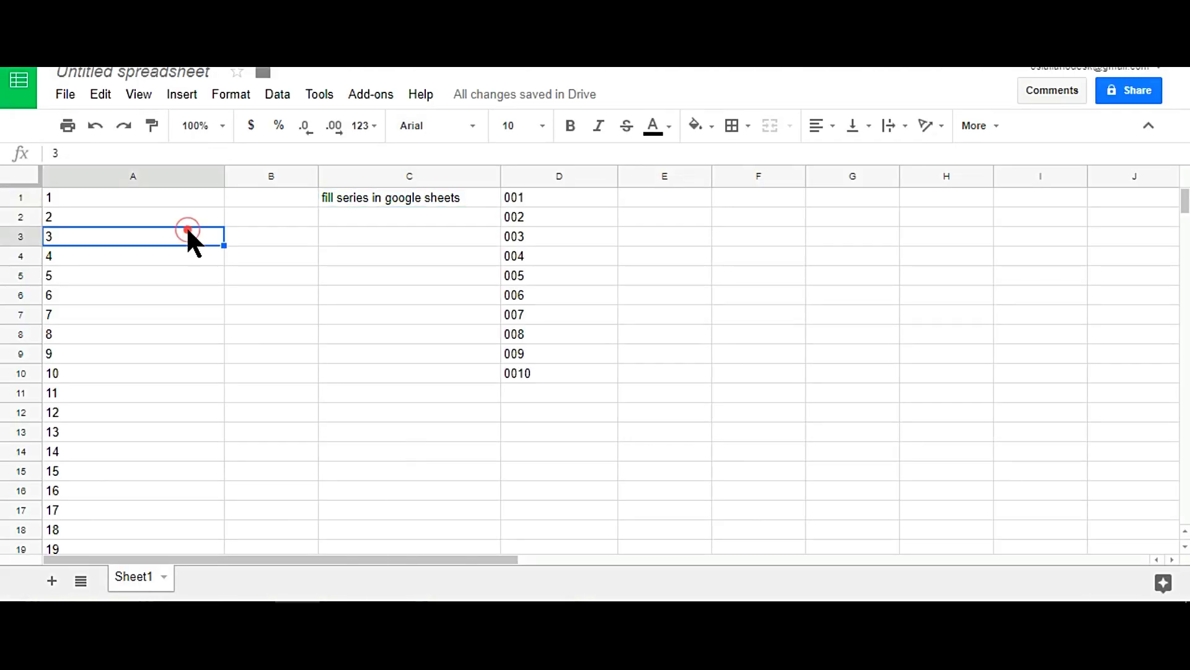
pyautogui.click(157, 214)
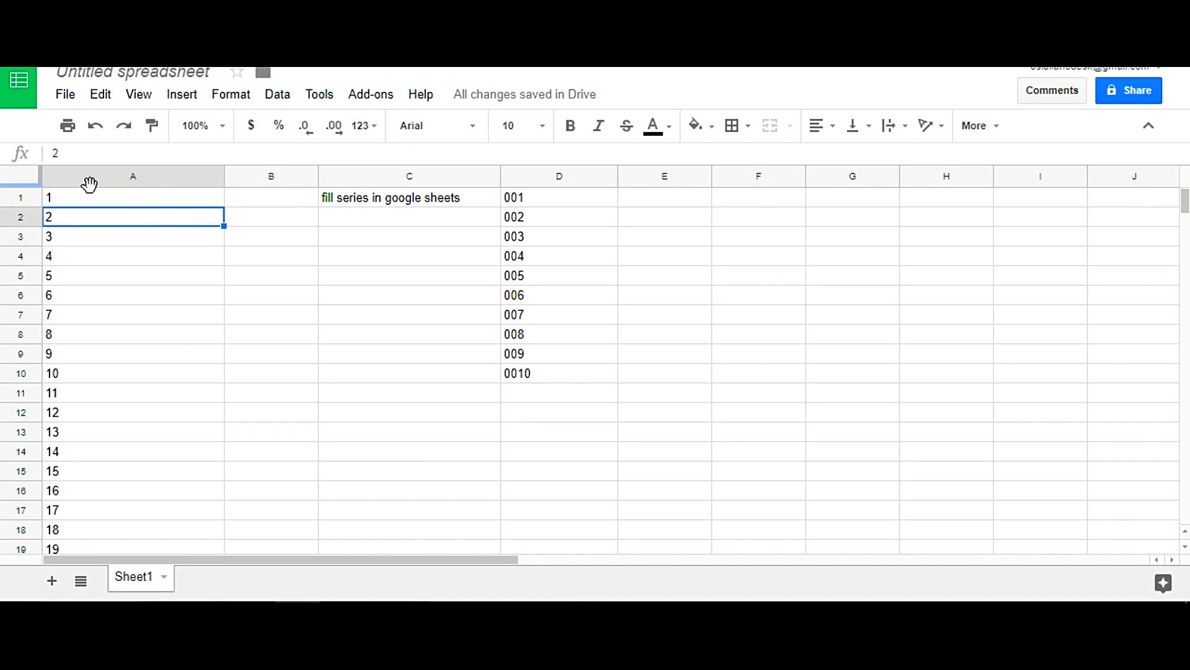
pyautogui.scroll(-15, 139, 266)
pyautogui.scroll(-15, 151, 294)
pyautogui.click(151, 275)
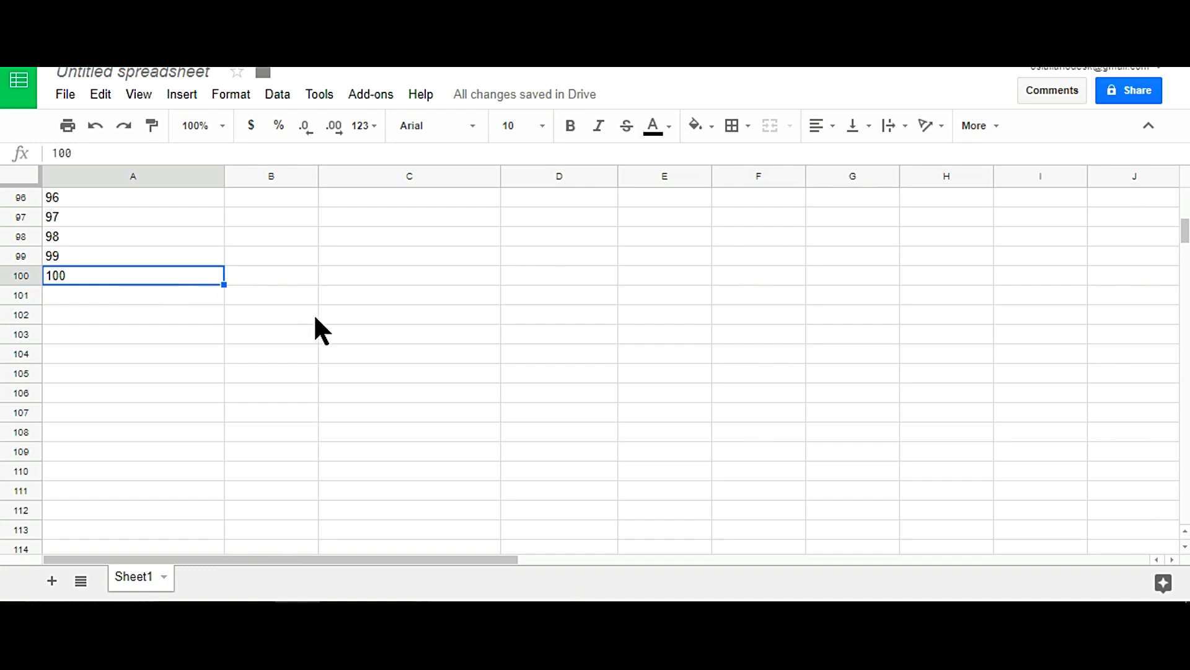
pyautogui.scroll(12, 315, 317)
pyautogui.scroll(19, 315, 317)
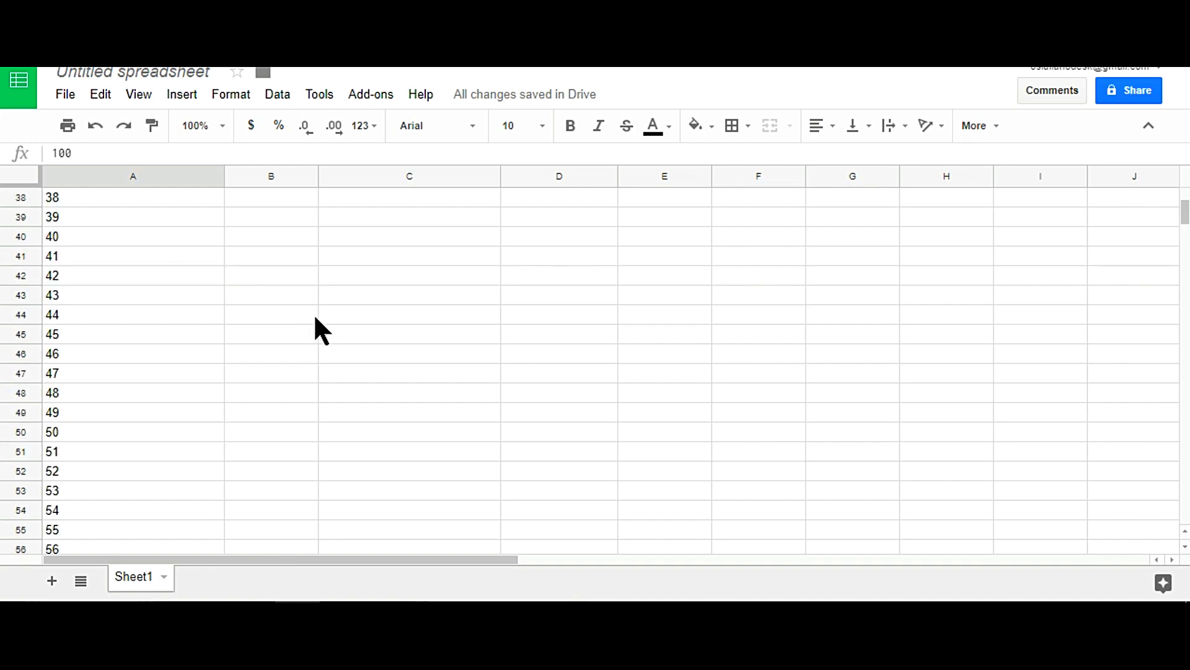
pyautogui.click(284, 198)
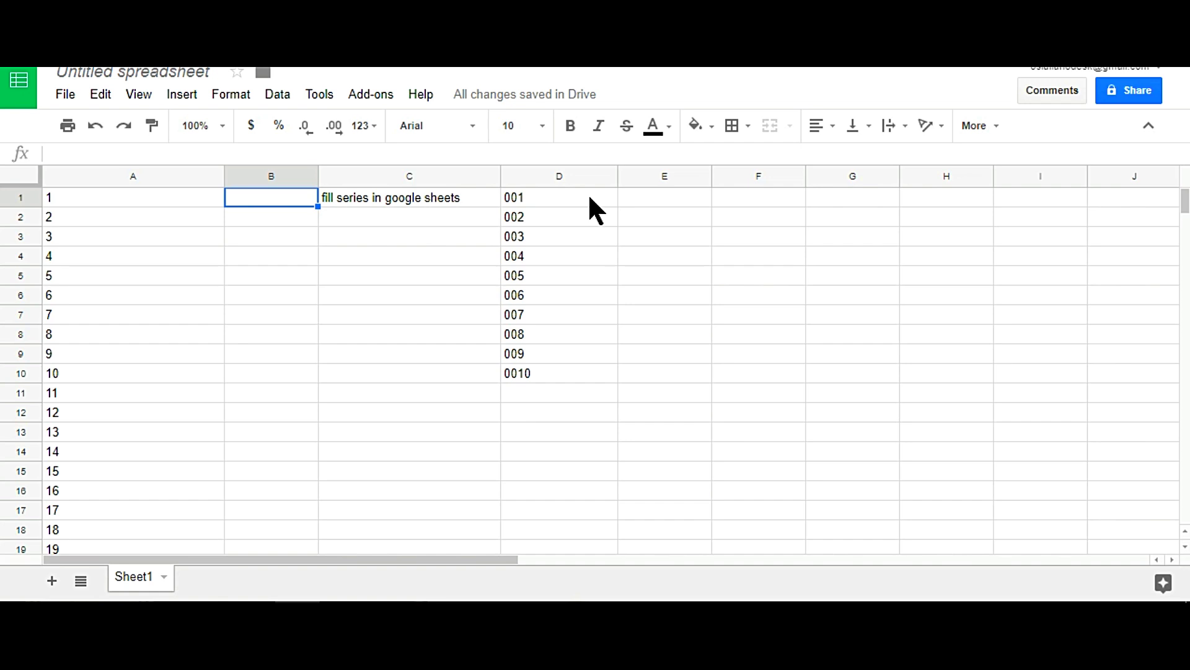
# - Enter =ARRAYFORMULA(ROW(YY1:YY100)) in B1 to list 1 through 100 down column B
pyautogui.write('=')
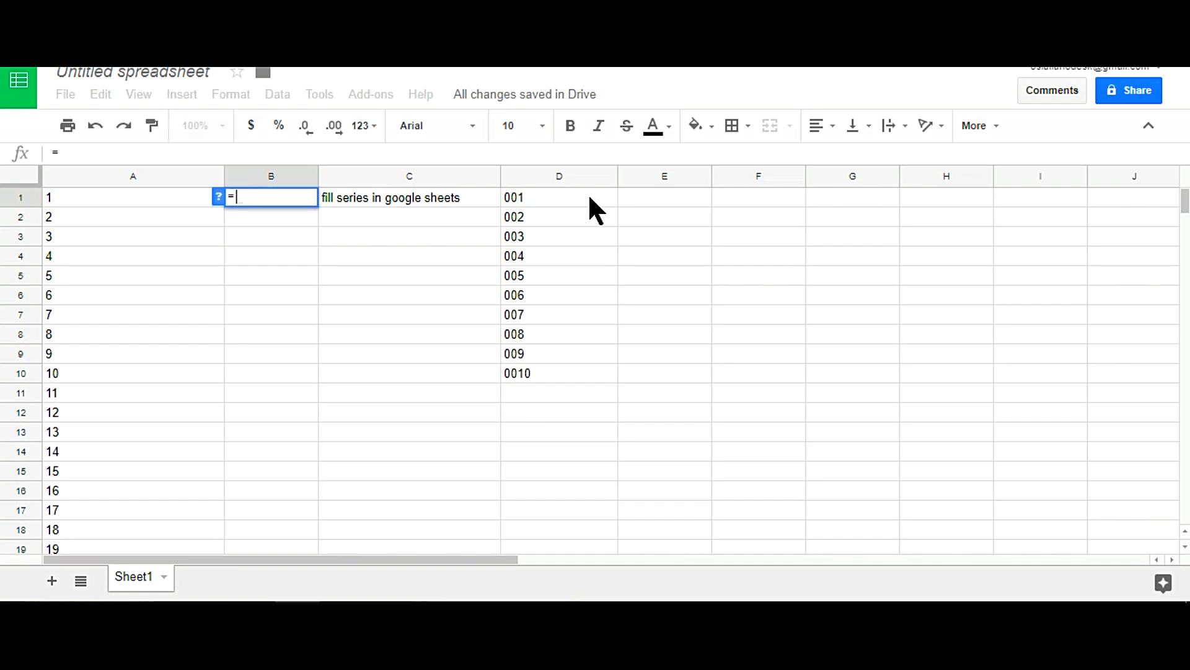
pyautogui.write('Arra')
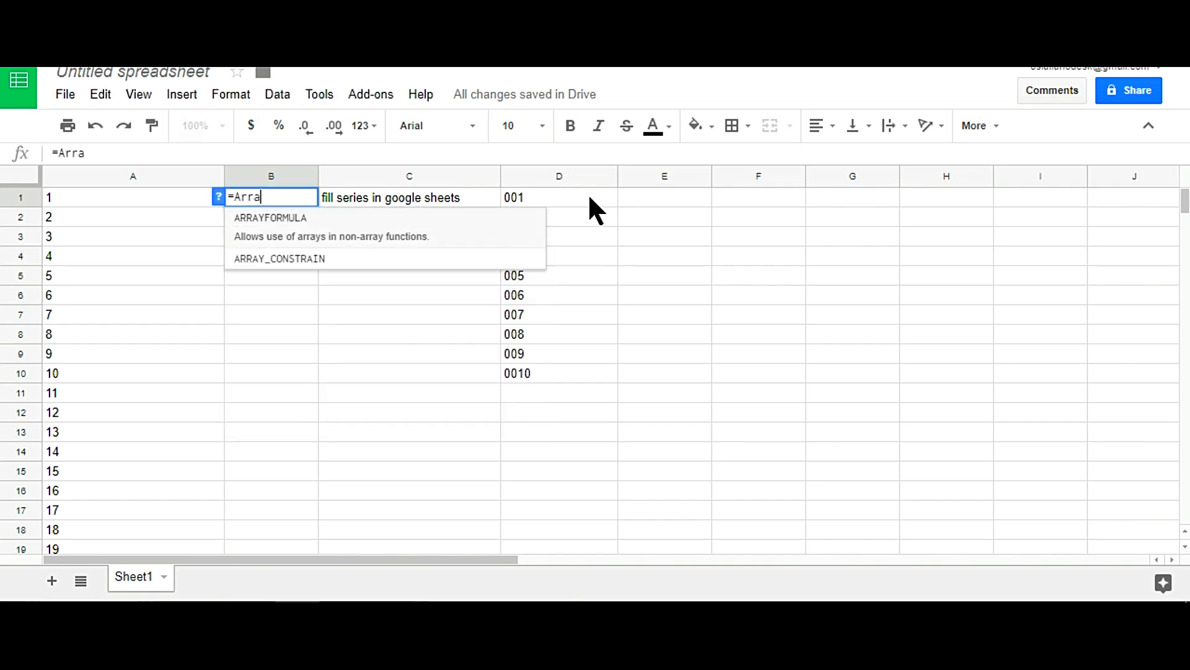
pyautogui.click(306, 219)
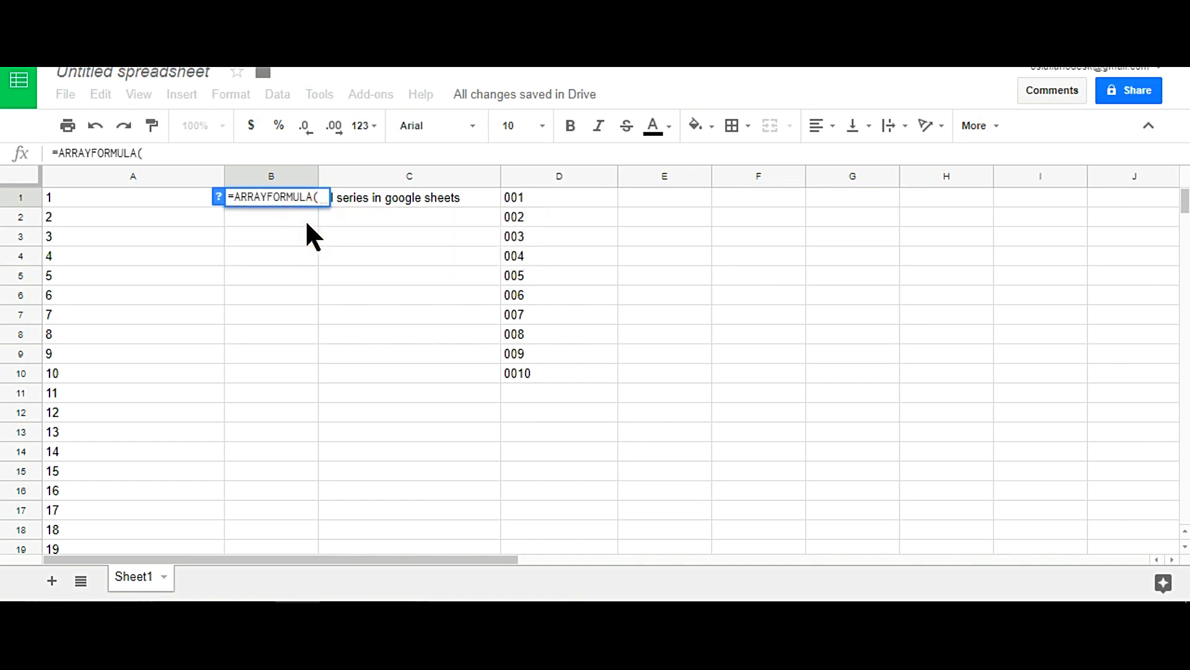
pyautogui.write('row')
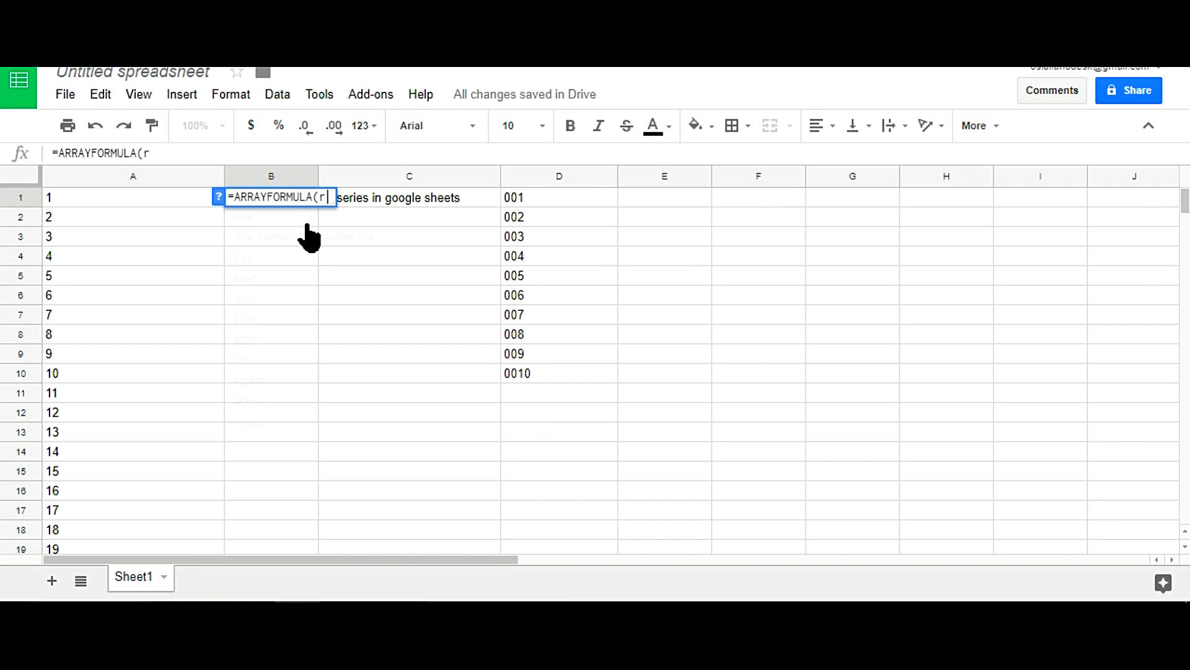
pyautogui.click(244, 222)
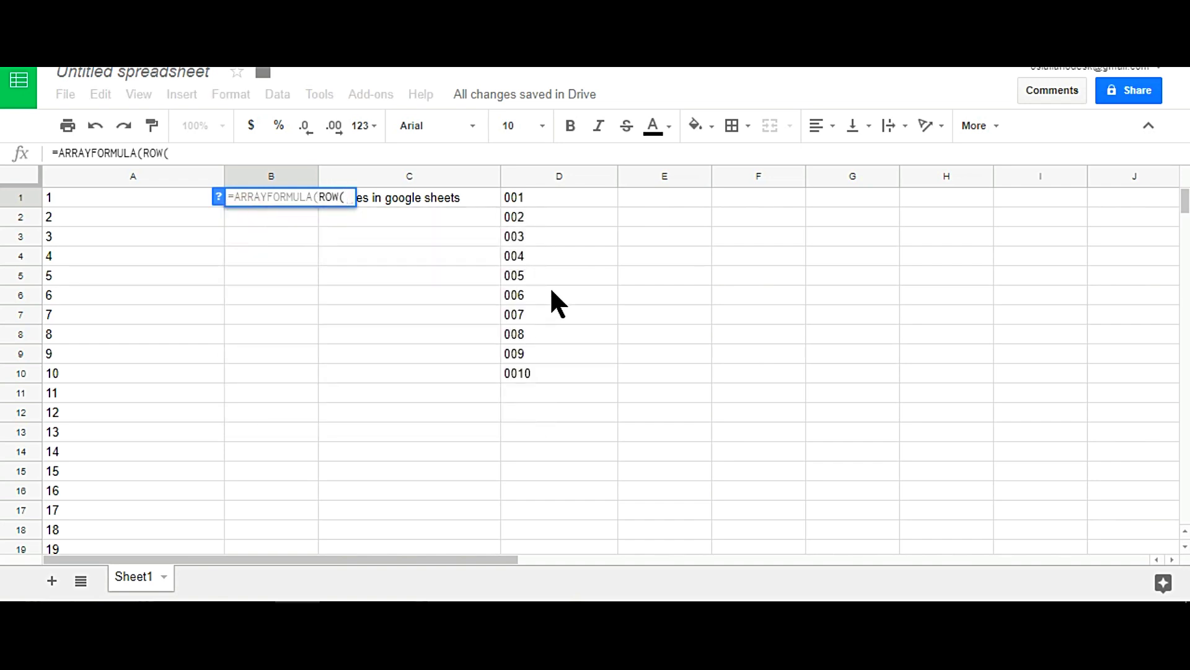
pyautogui.write('YY')
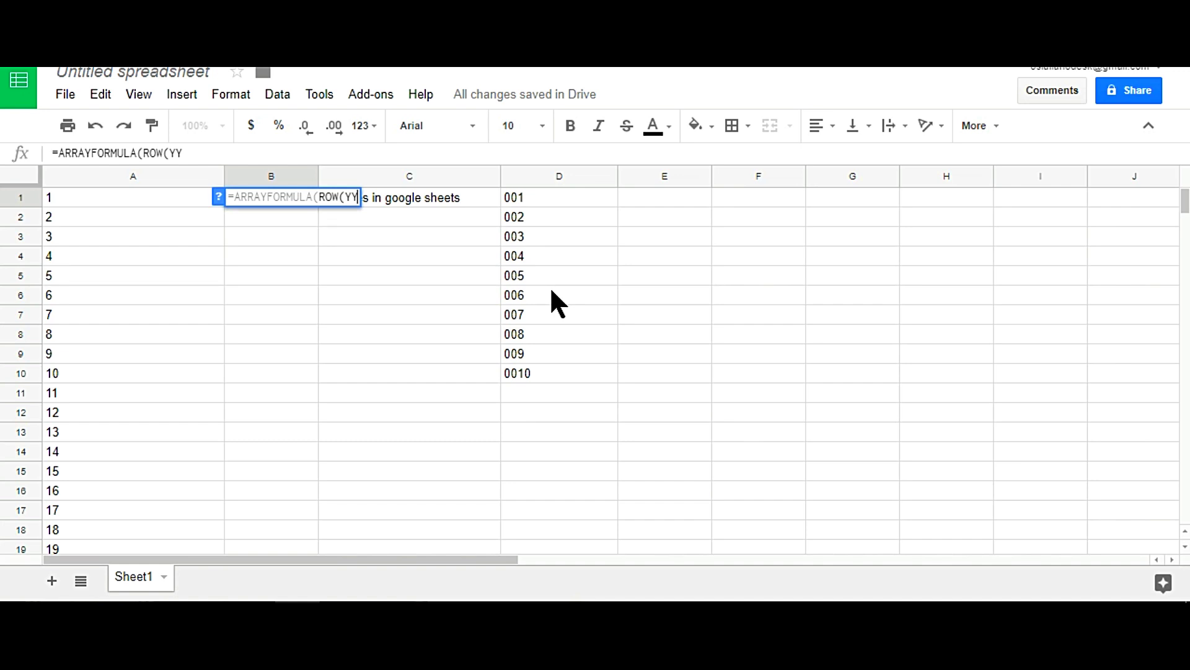
pyautogui.write('1')
pyautogui.write(':YY')
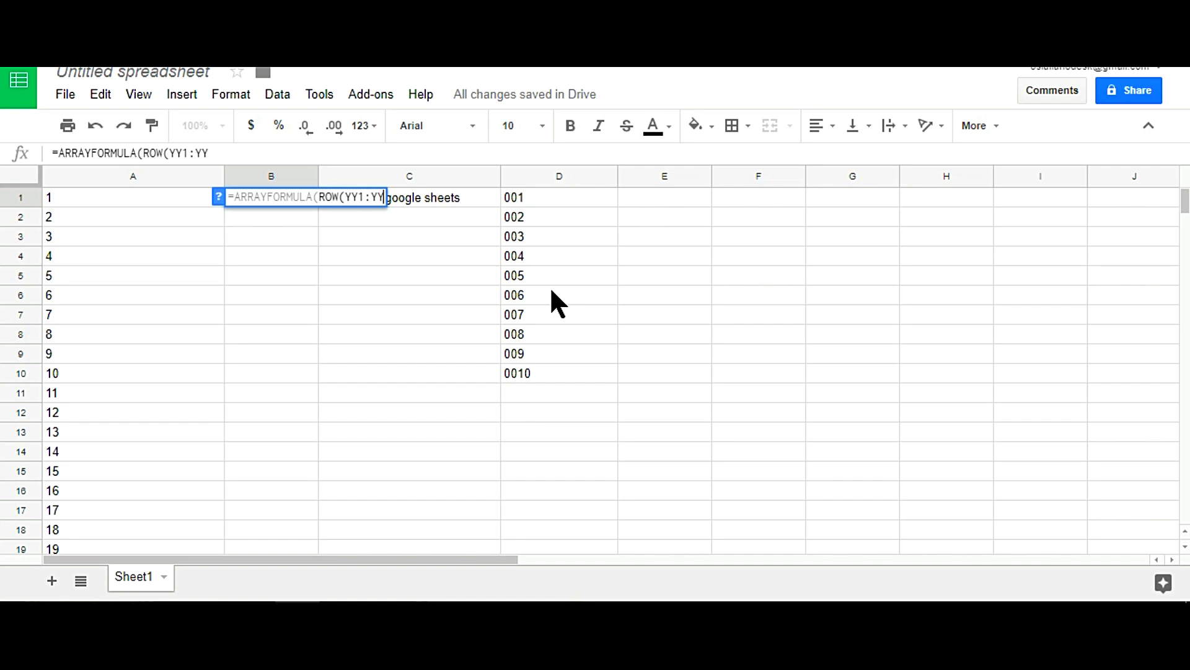
pyautogui.write('100))')
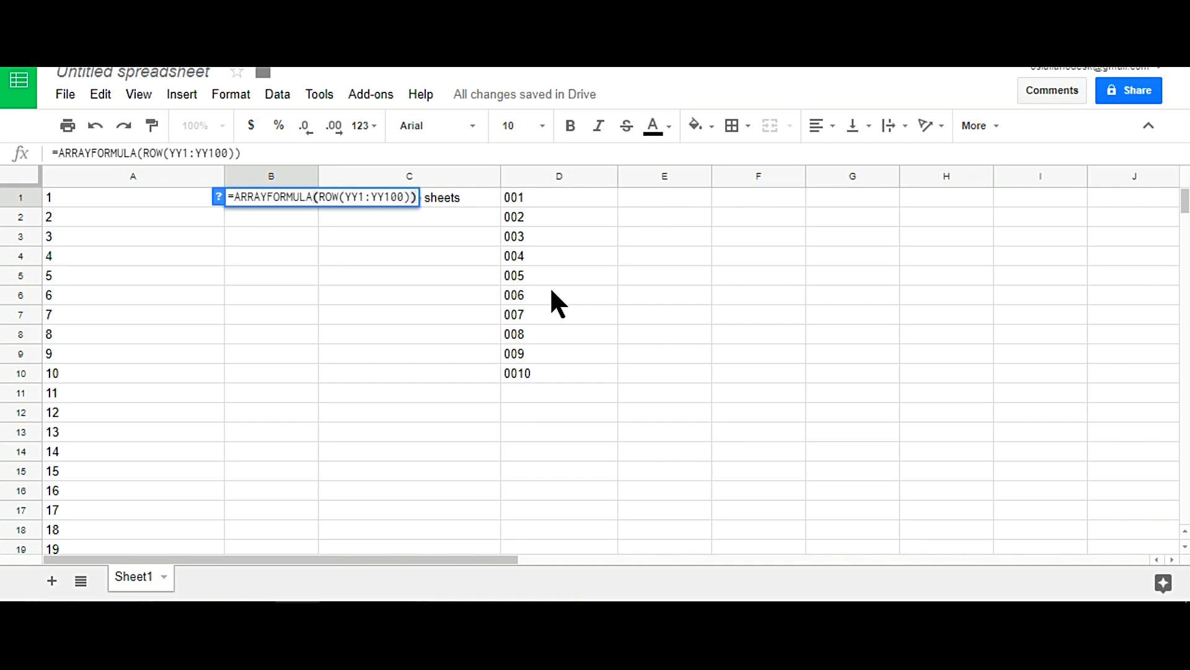
pyautogui.press('Return')
pyautogui.click(286, 200)
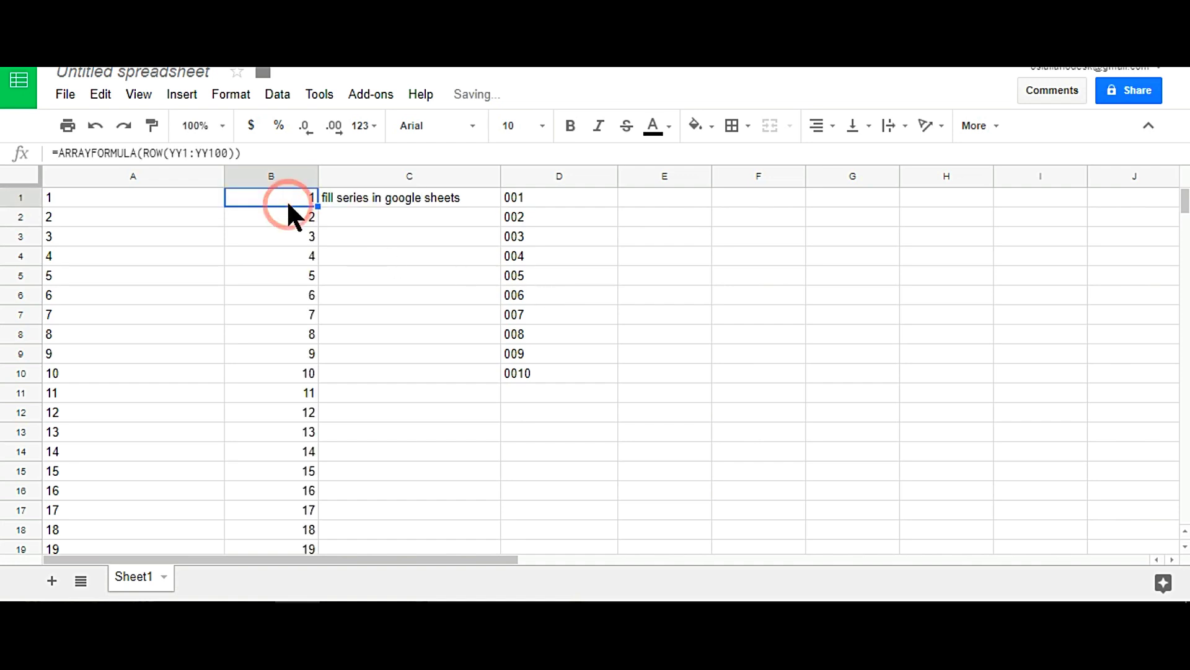
pyautogui.scroll(-15, 291, 205)
pyautogui.scroll(-18, 296, 215)
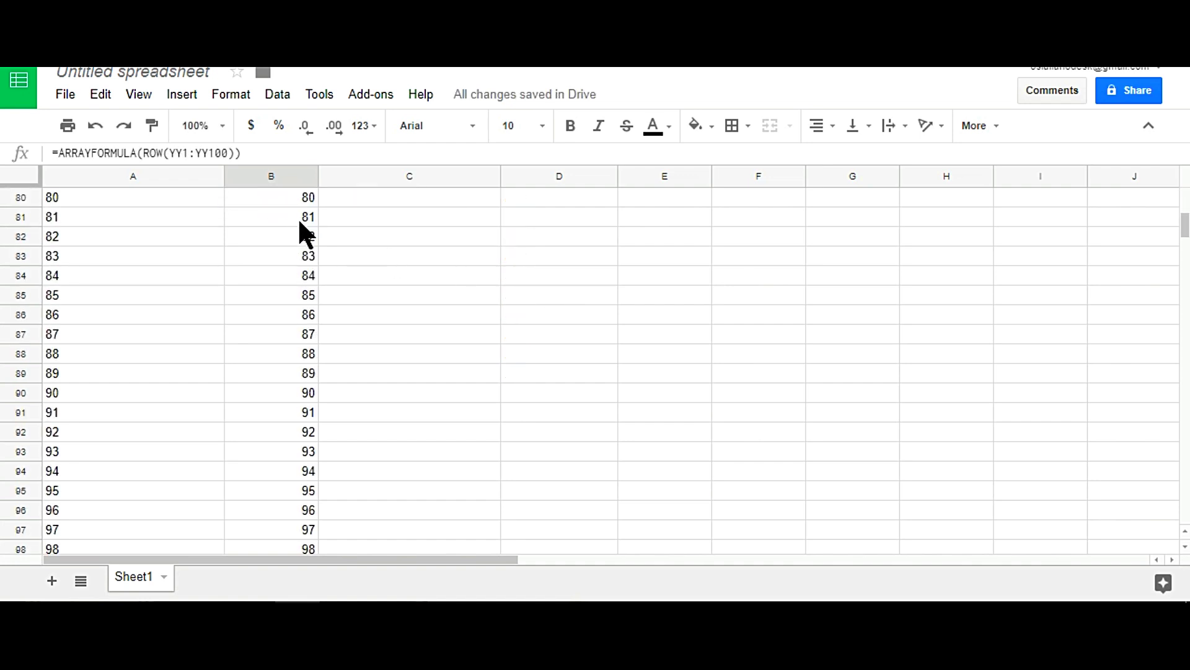
pyautogui.click(305, 198)
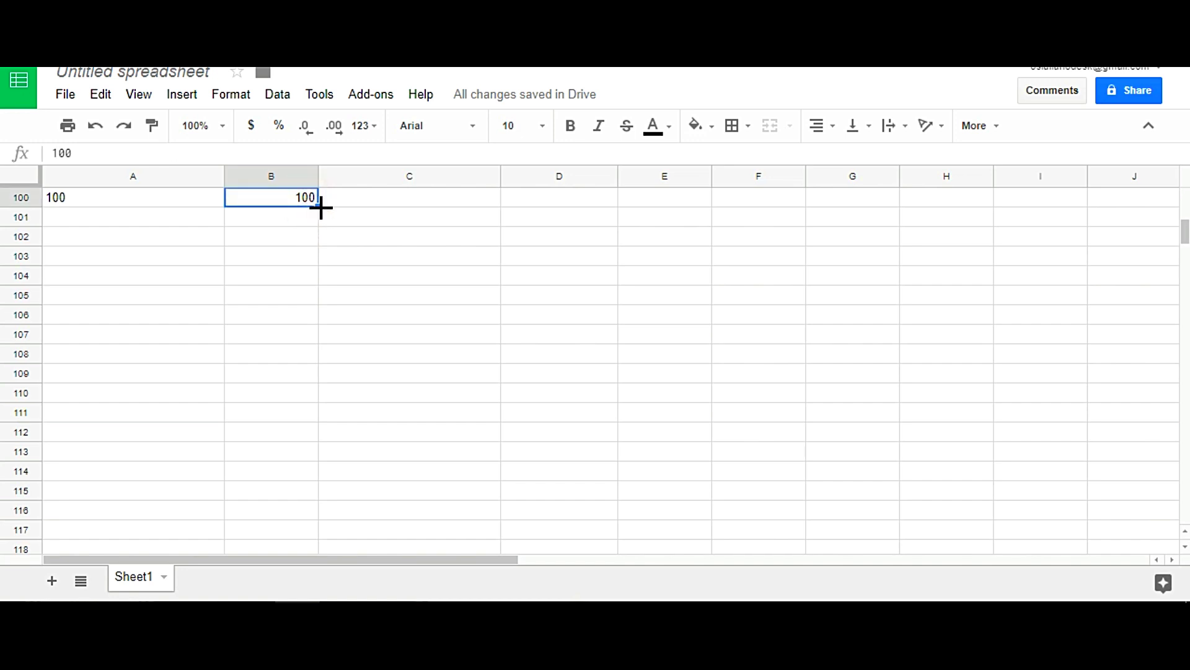
pyautogui.scroll(16, 312, 231)
pyautogui.scroll(17, 313, 218)
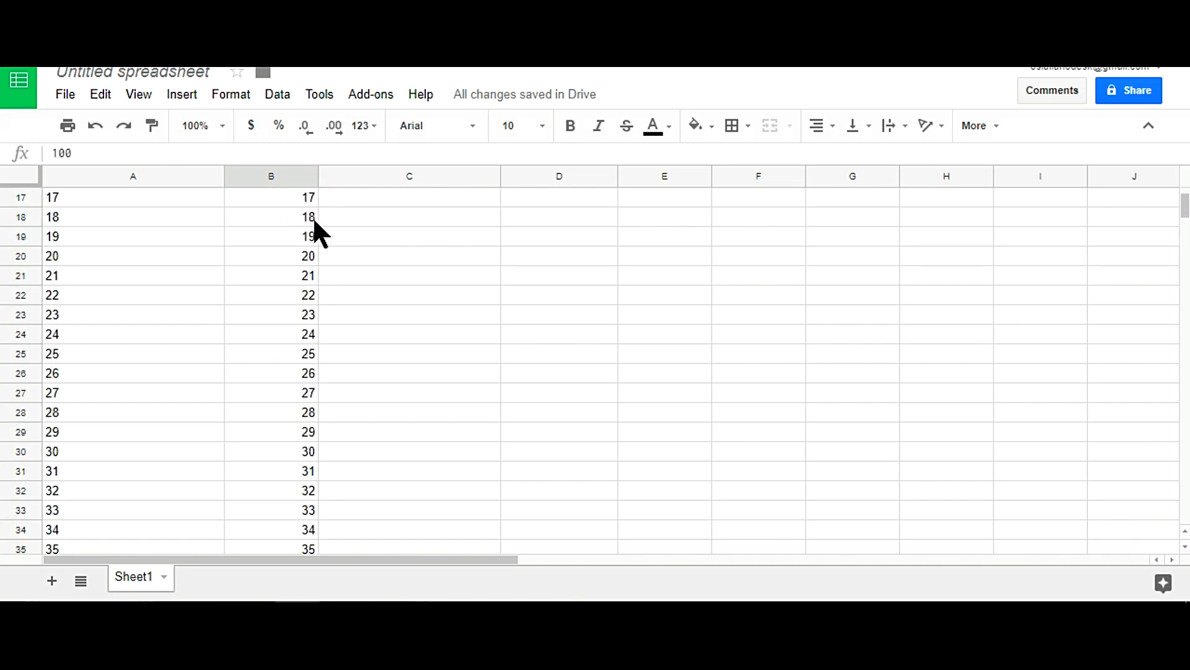
pyautogui.click(289, 199)
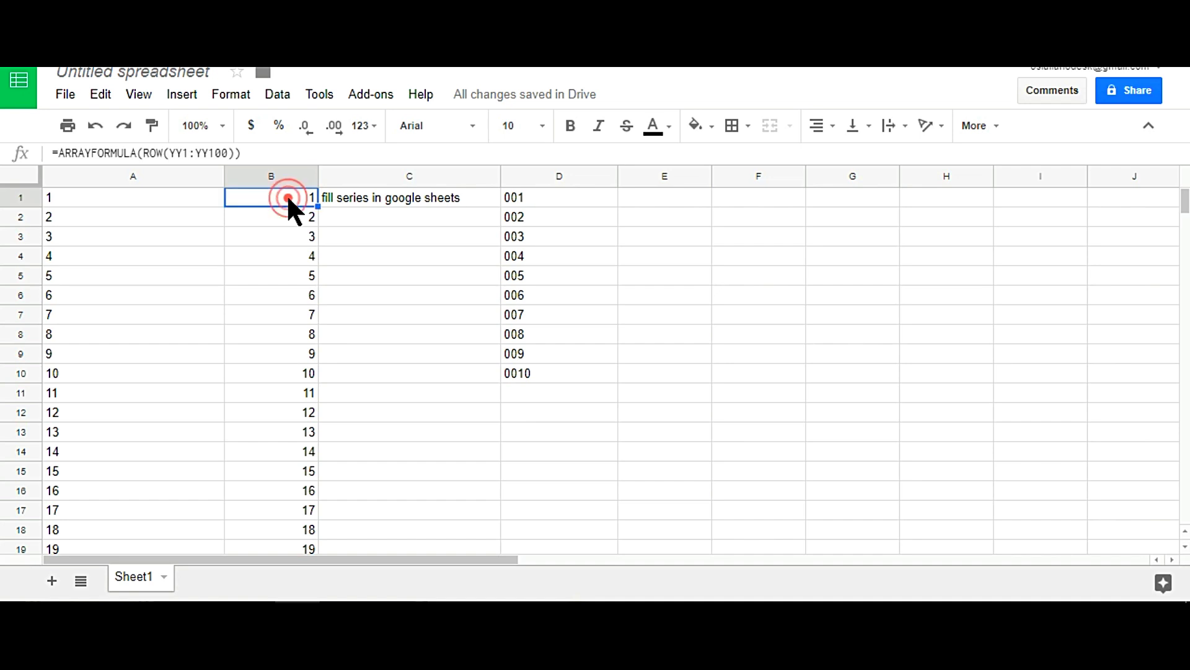
# - Change B1's range to YY1:YY1000 and check that column B now runs to 1000
pyautogui.click(228, 152)
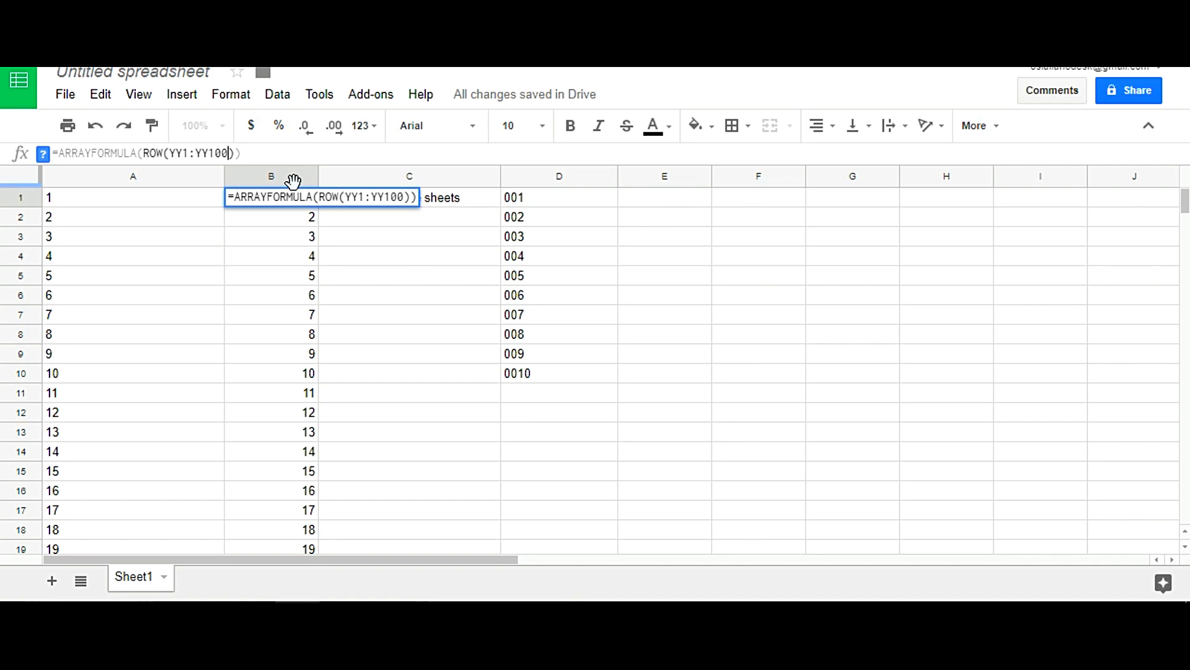
pyautogui.press('Return')
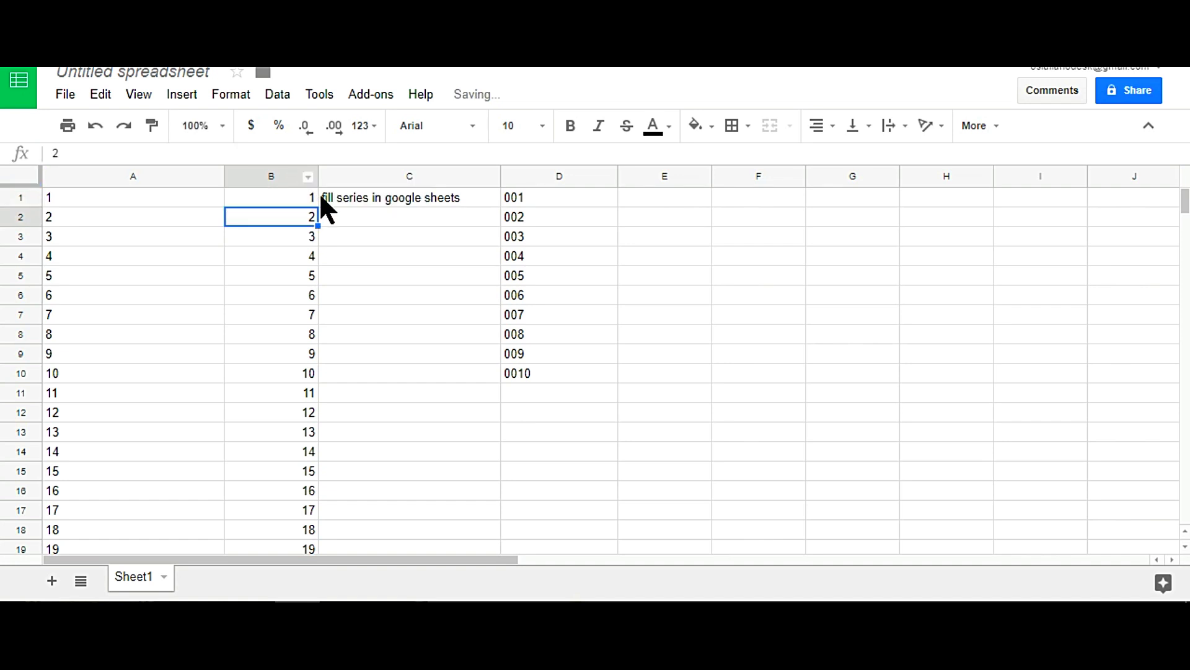
pyautogui.click(280, 196)
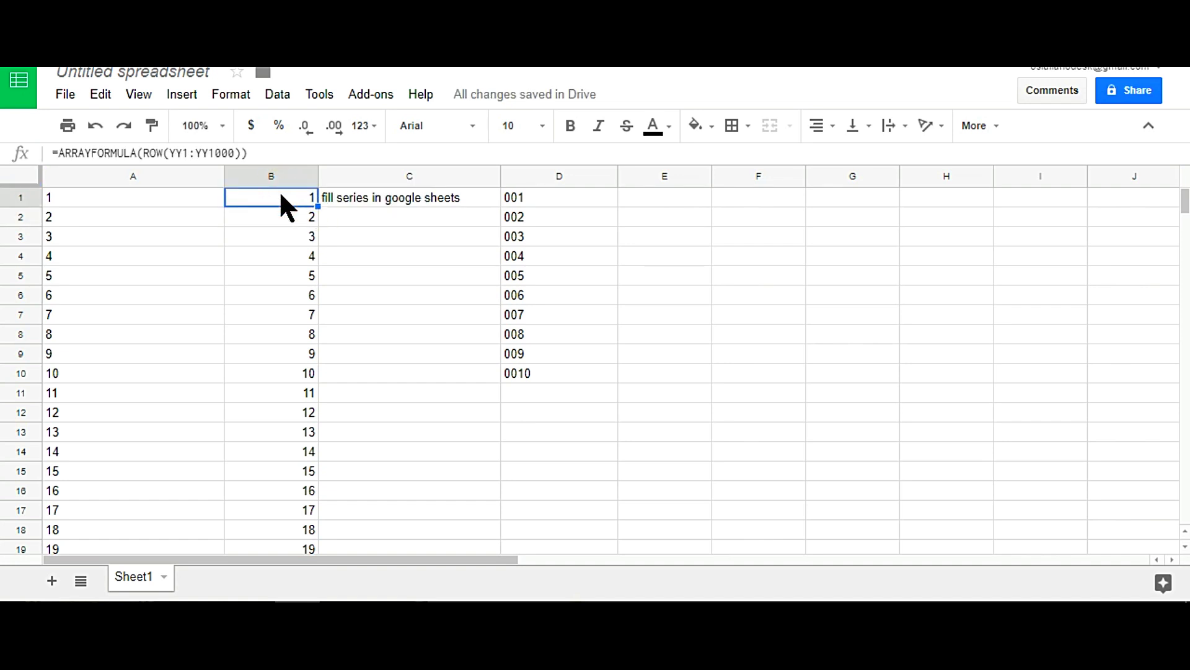
pyautogui.hotkey('ctrl', 'Down')
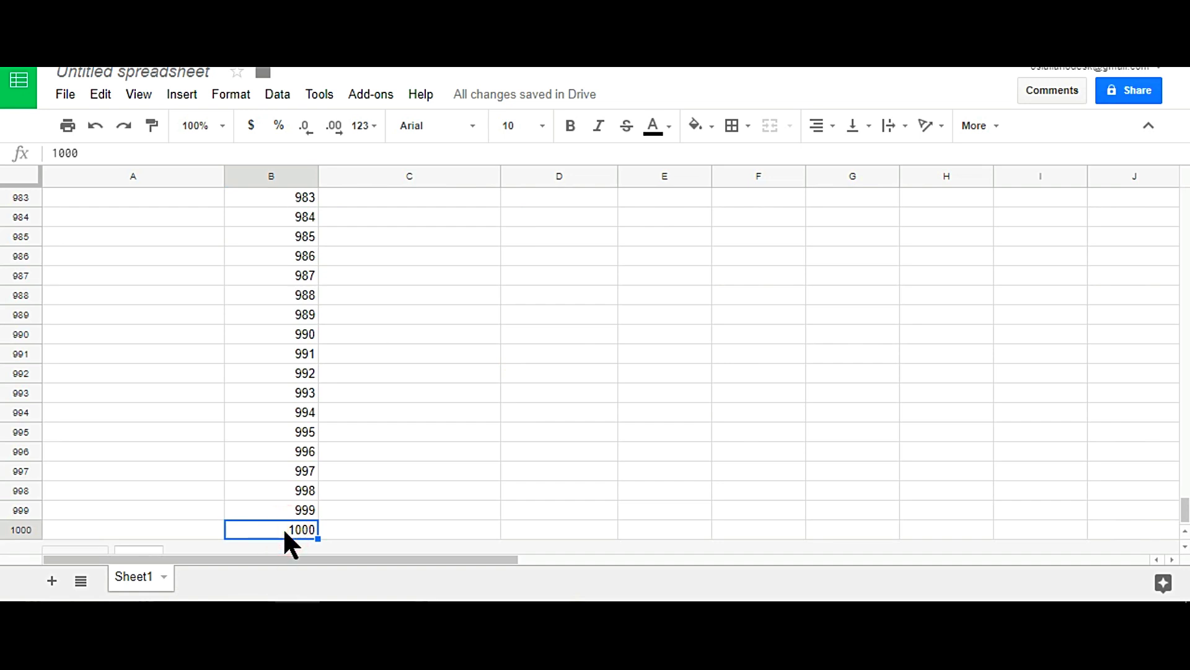
pyautogui.hotkey('ctrl', 'Up')
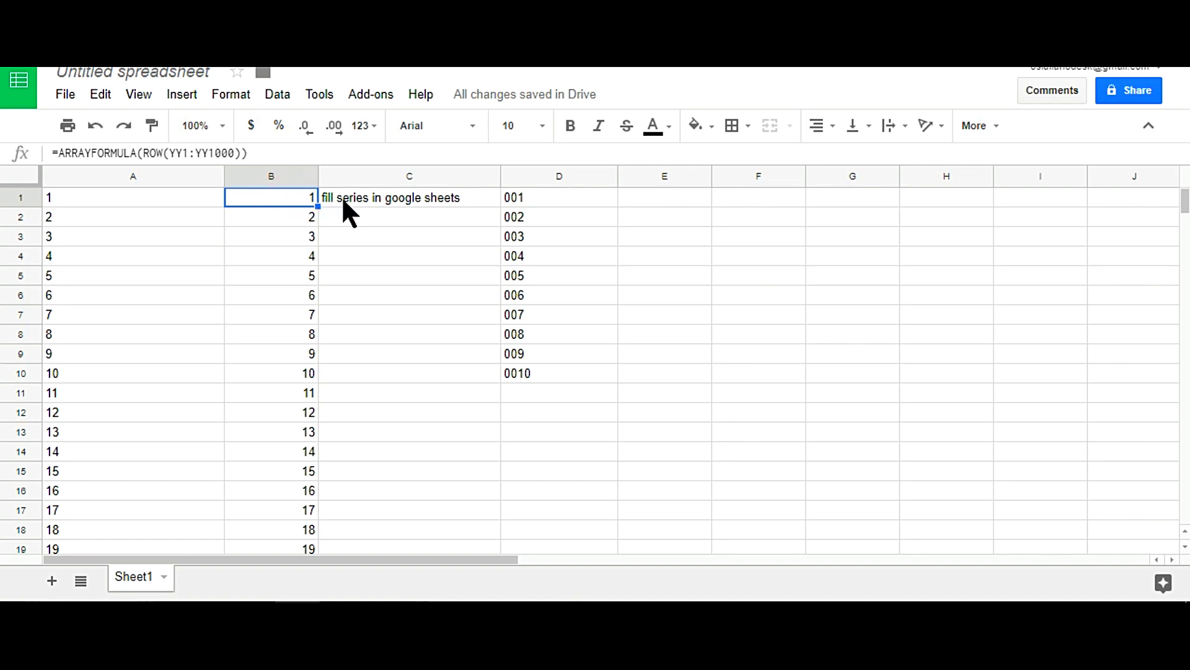
pyautogui.click(385, 197)
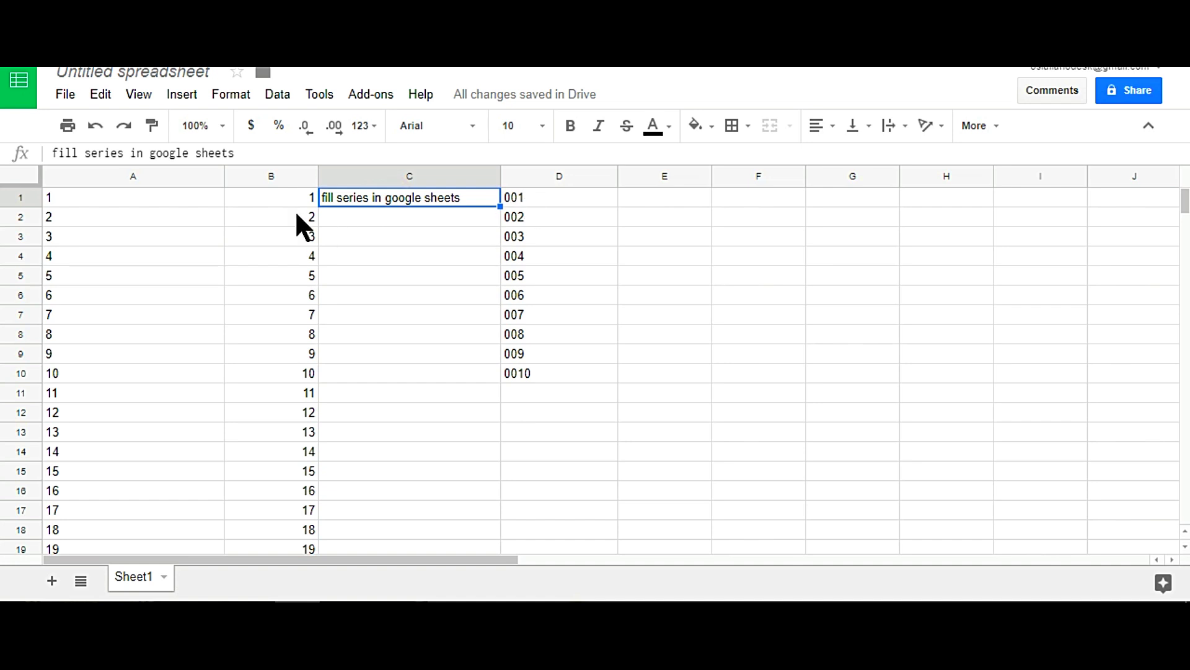
pyautogui.click(308, 200)
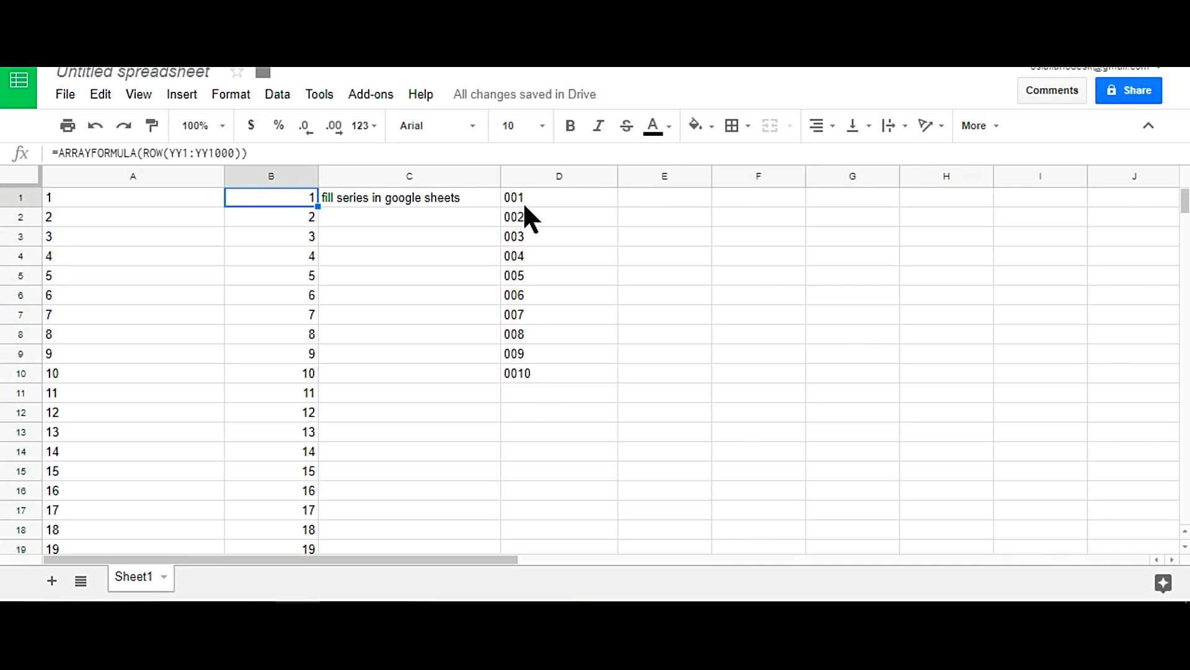
# - Enter =ARRAYFORMULA("00"&ROW(YY1:YY10)) in E1 to produce 001 through 0010
pyautogui.click(458, 195)
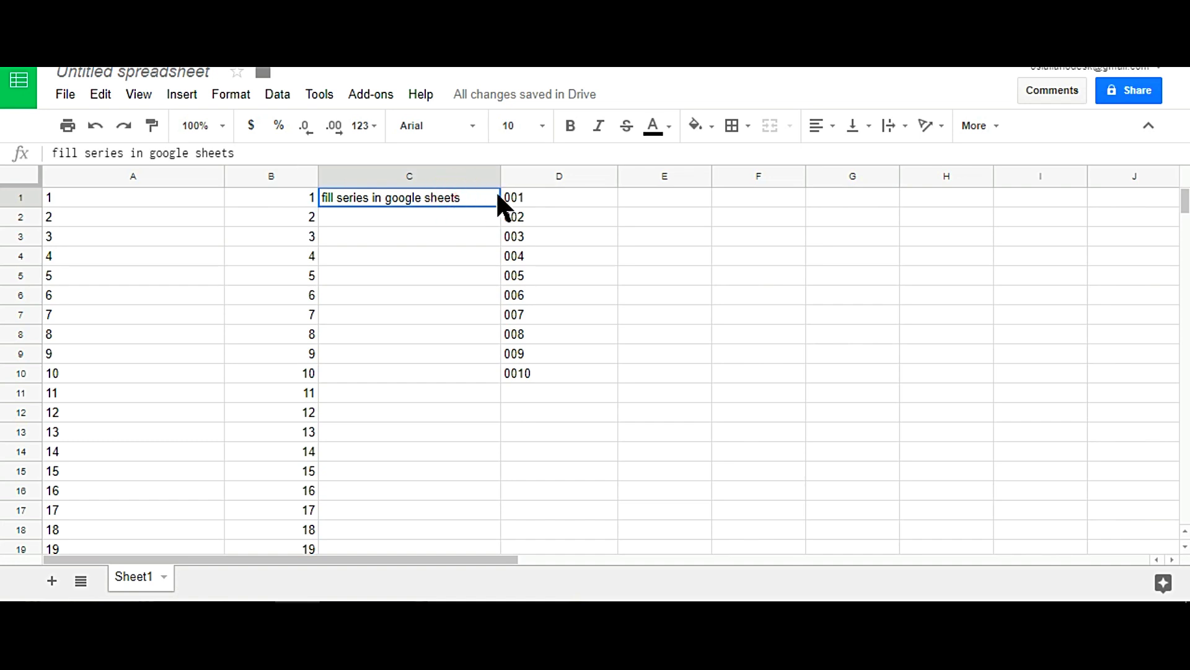
pyautogui.click(404, 216)
pyautogui.click(381, 234)
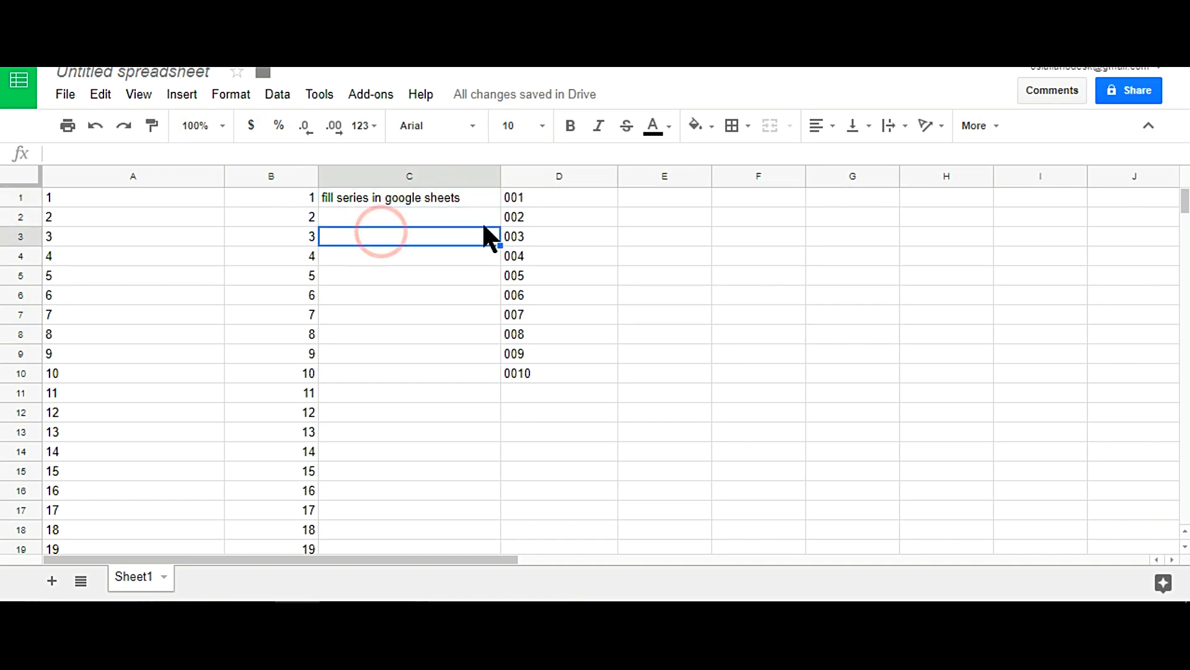
pyautogui.click(644, 207)
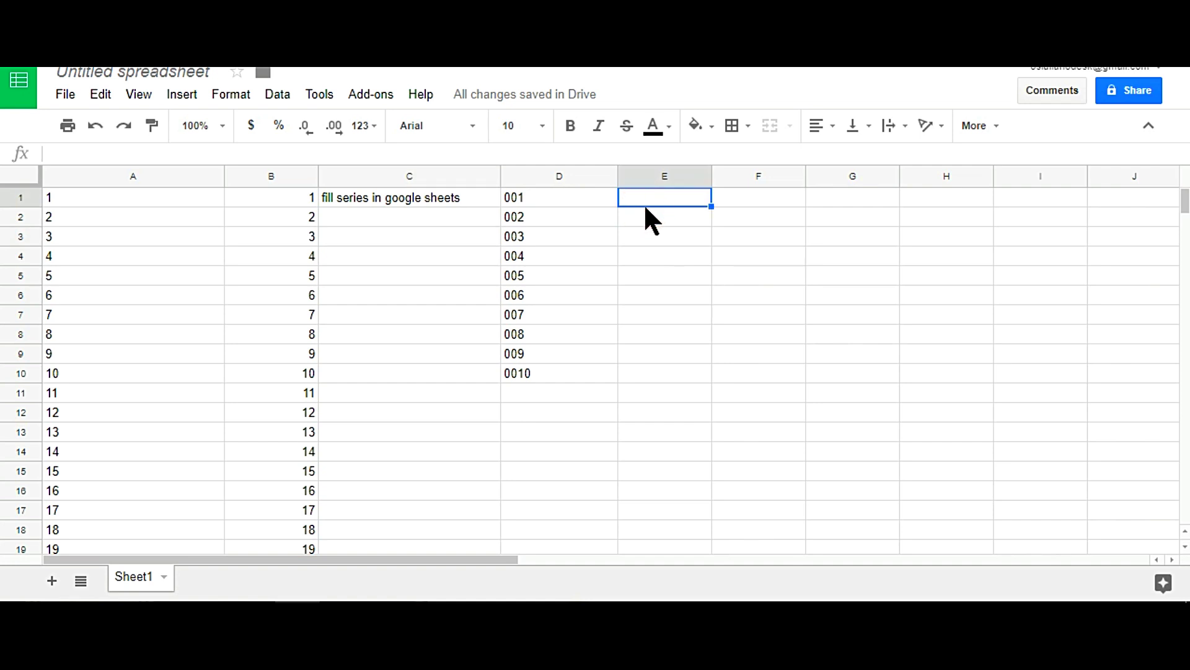
pyautogui.write('=arra')
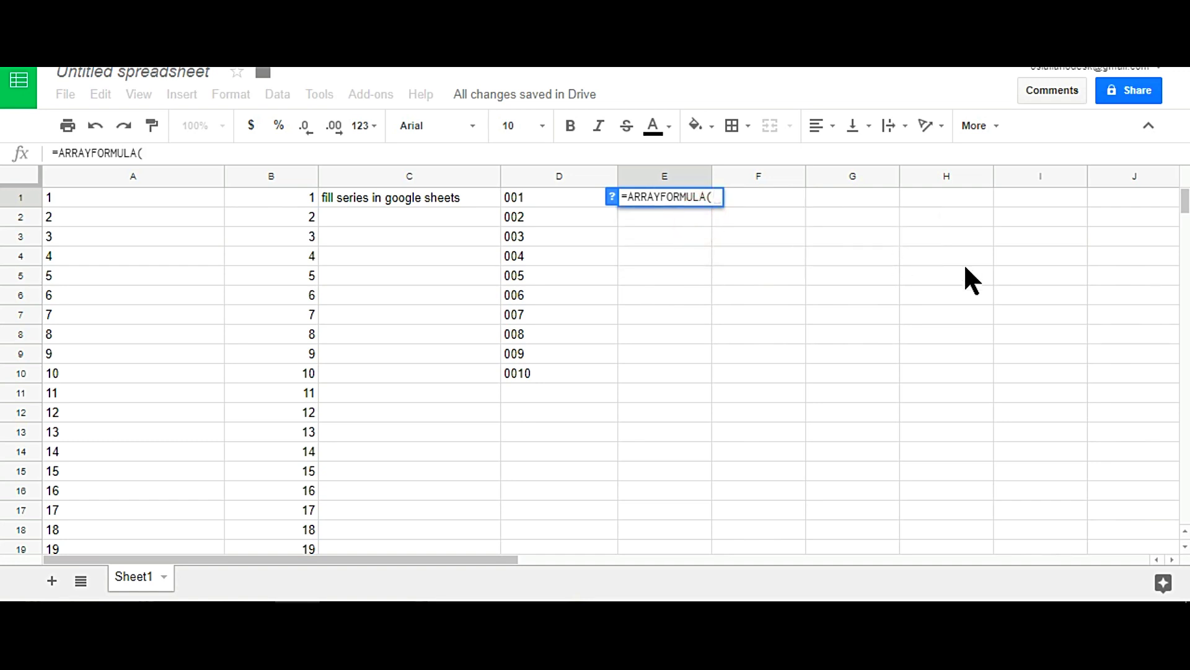
pyautogui.write('"')
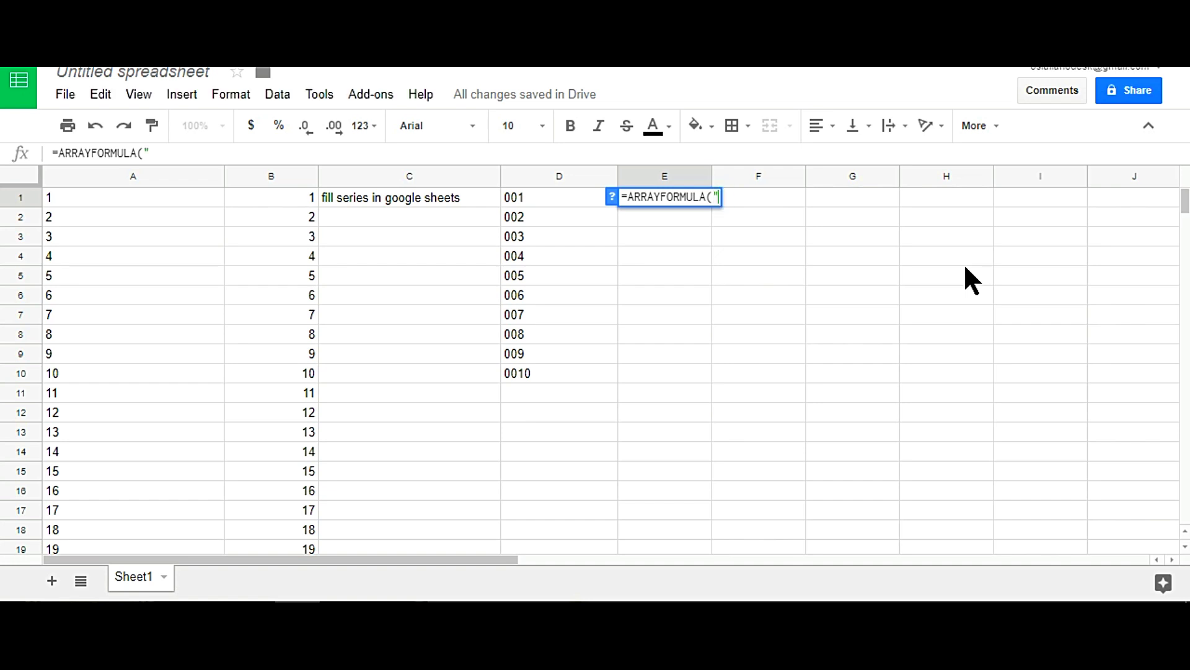
pyautogui.write('00"&')
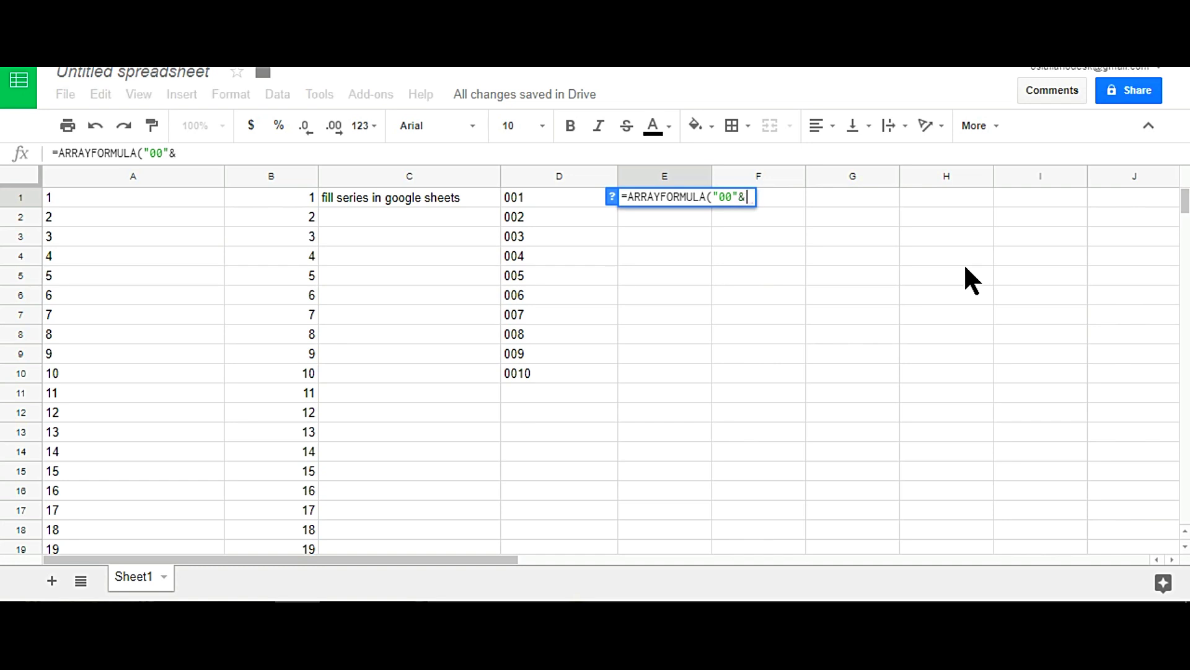
pyautogui.write('row')
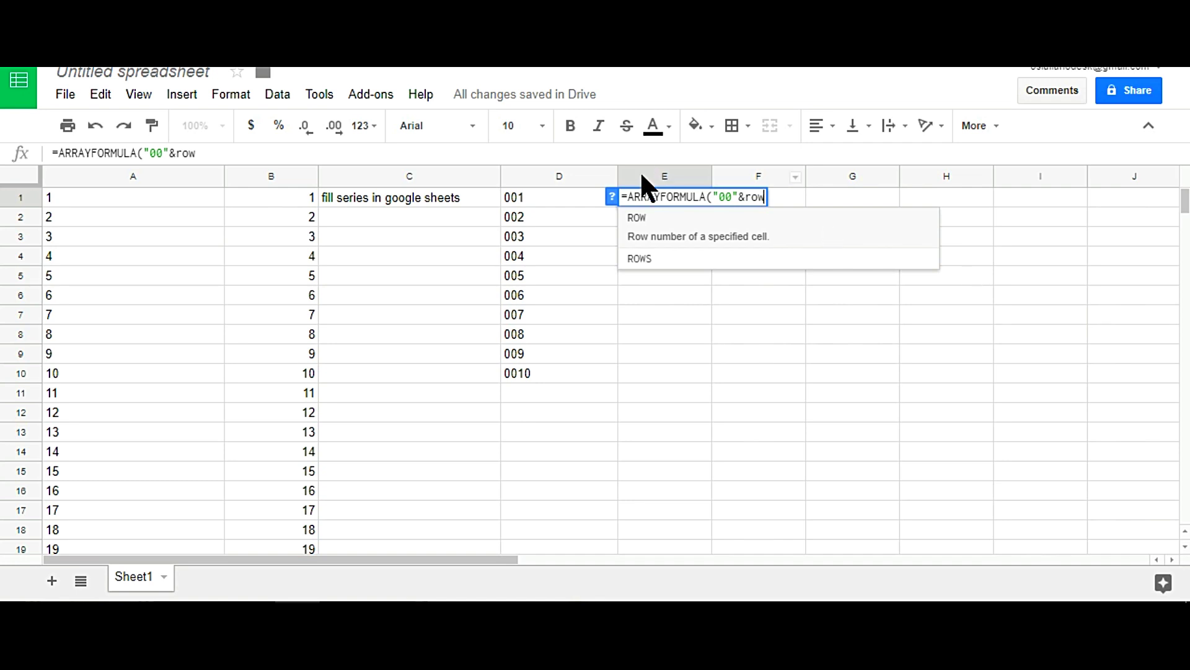
pyautogui.click(641, 218)
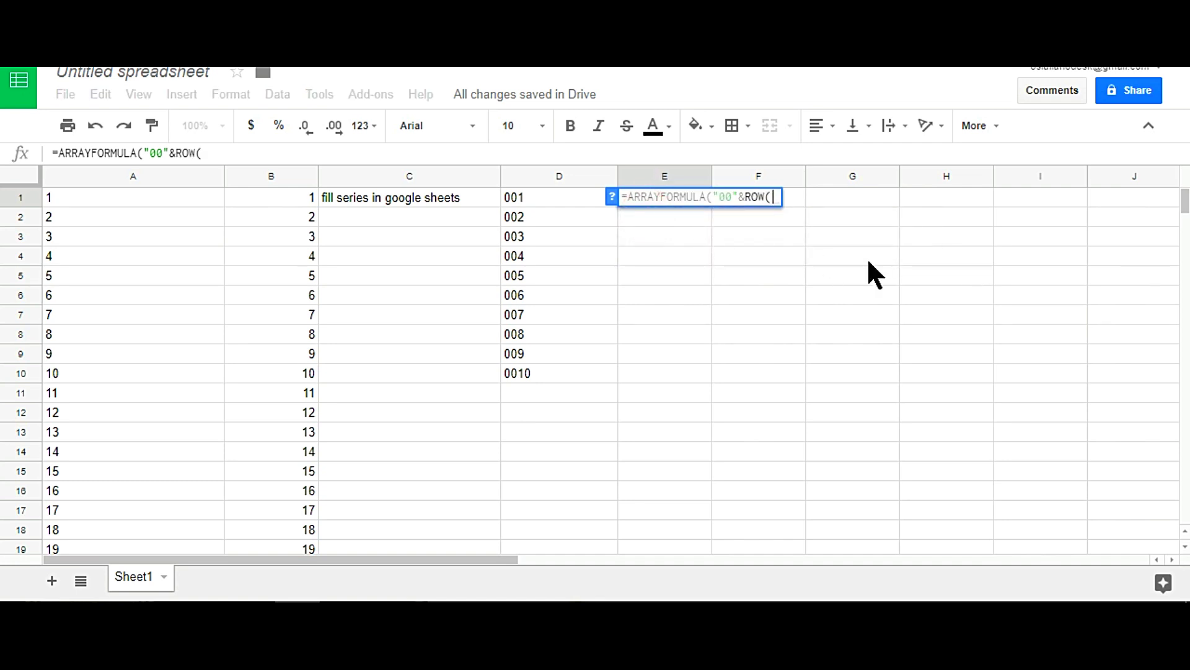
pyautogui.write('YY')
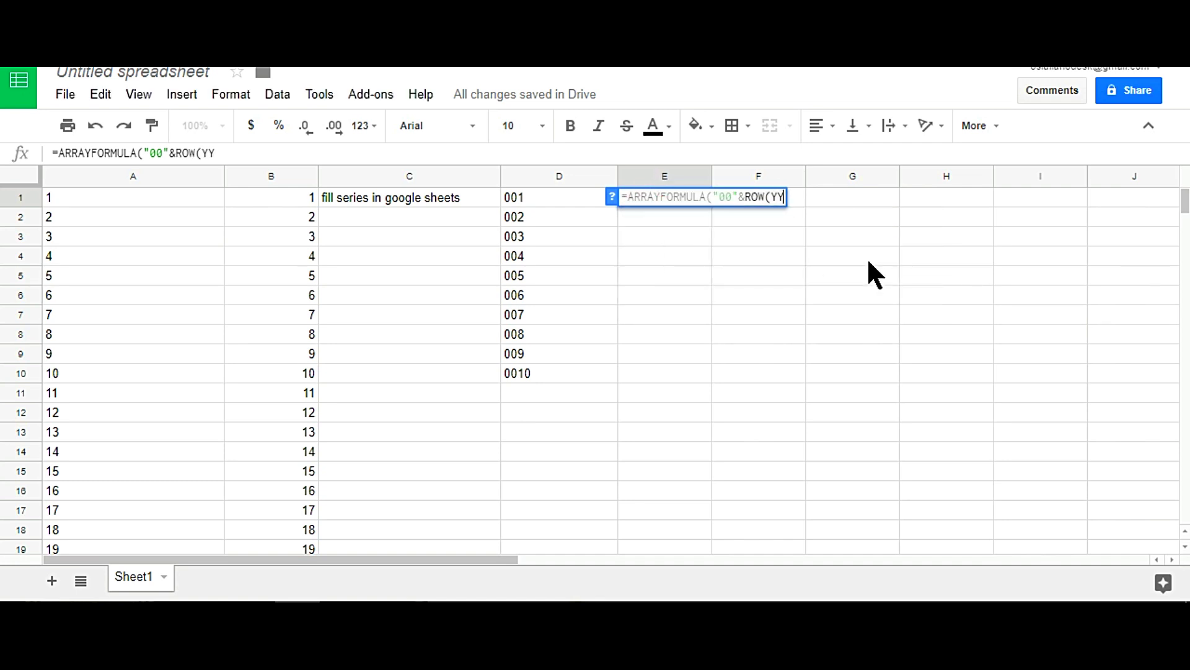
pyautogui.write('1:yy')
pyautogui.press('BackSpace')
pyautogui.press('BackSpace')
pyautogui.write('YY')
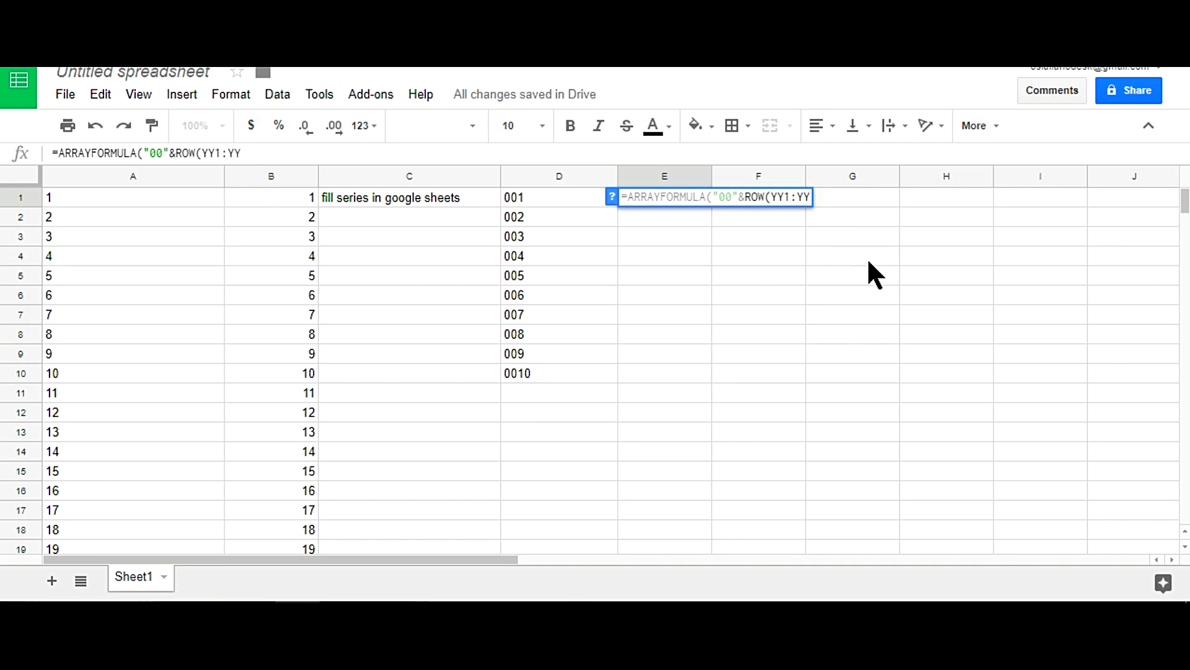
pyautogui.write('10))')
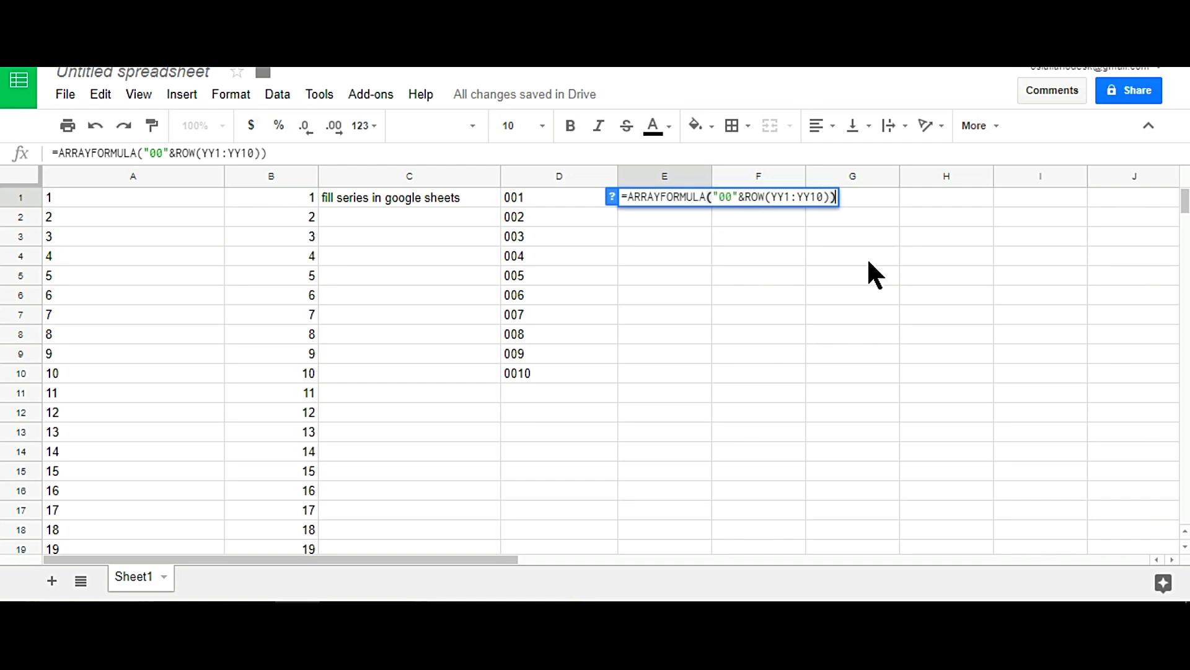
pyautogui.press('Return')
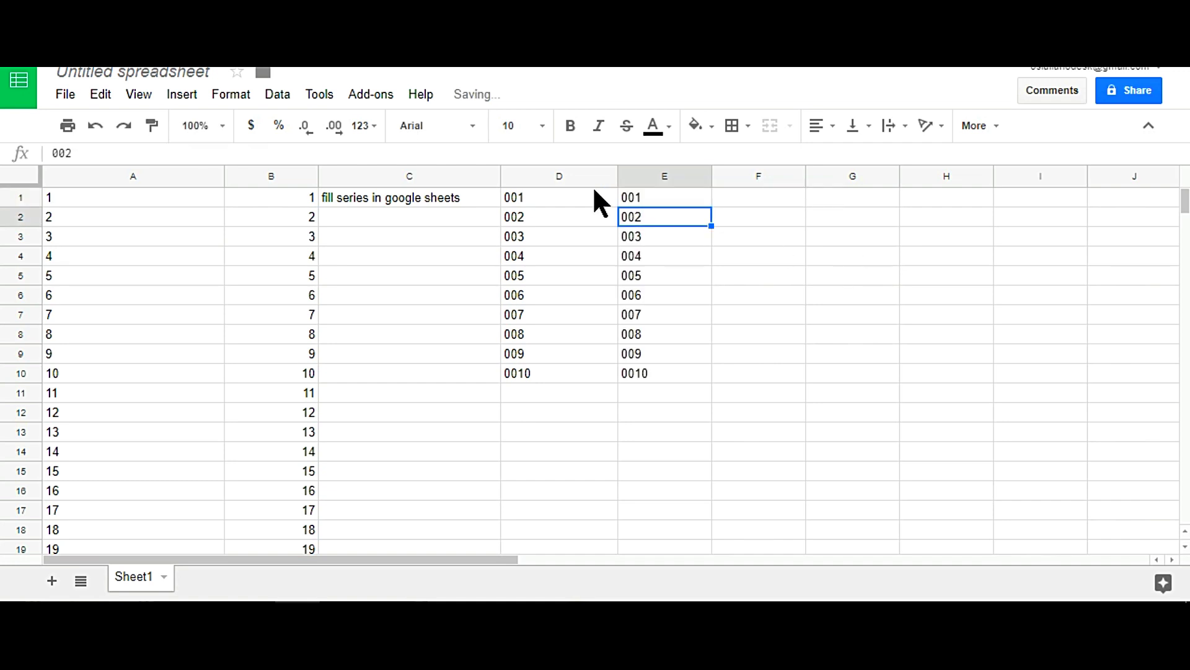
# - Edit E1's formula to use a single "0" prefix, giving 01 through 010
pyautogui.click(639, 198)
pyautogui.click(662, 367)
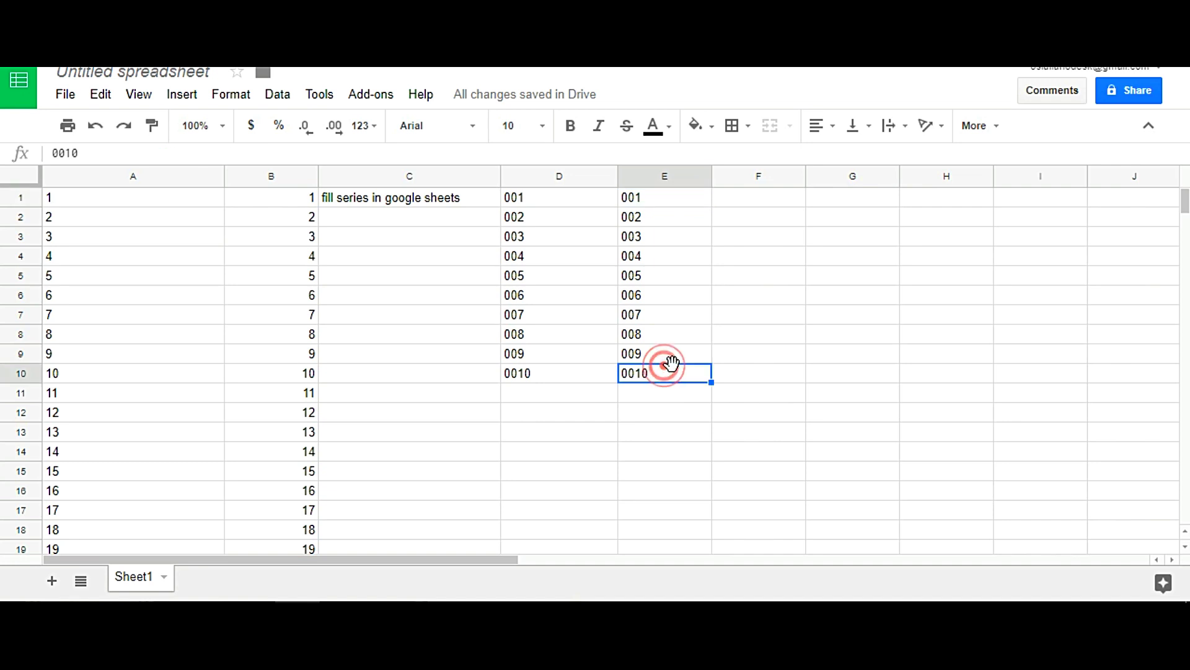
pyautogui.click(648, 198)
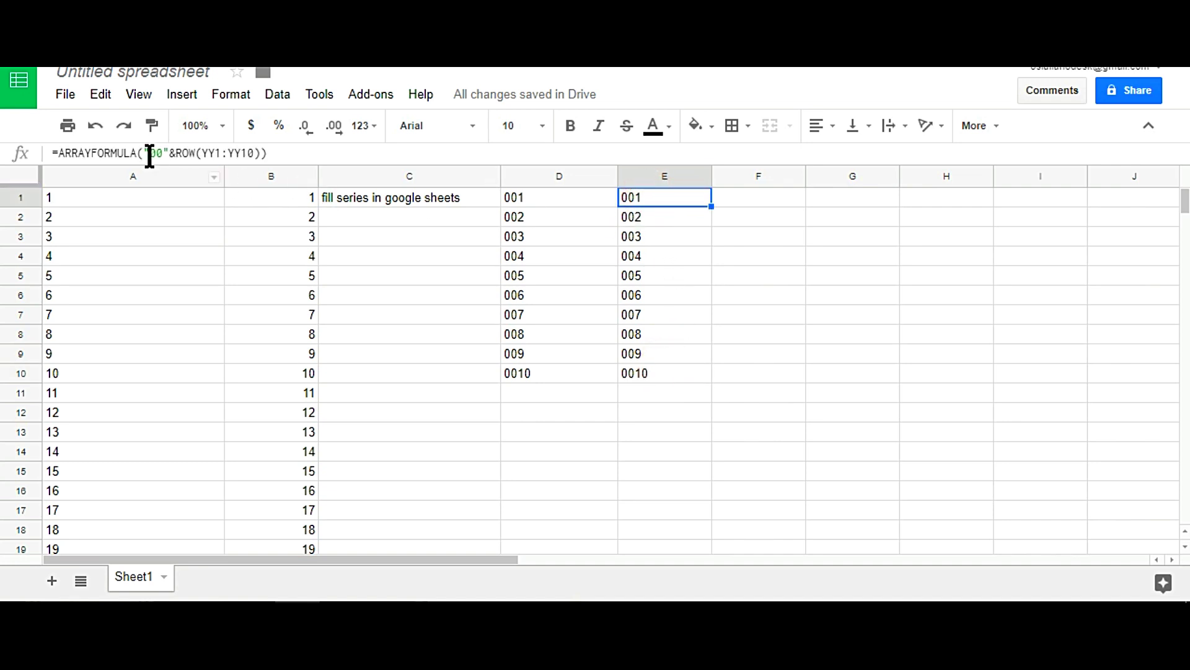
pyautogui.click(157, 153)
pyautogui.press('BackSpace')
pyautogui.press('Return')
pyautogui.click(631, 194)
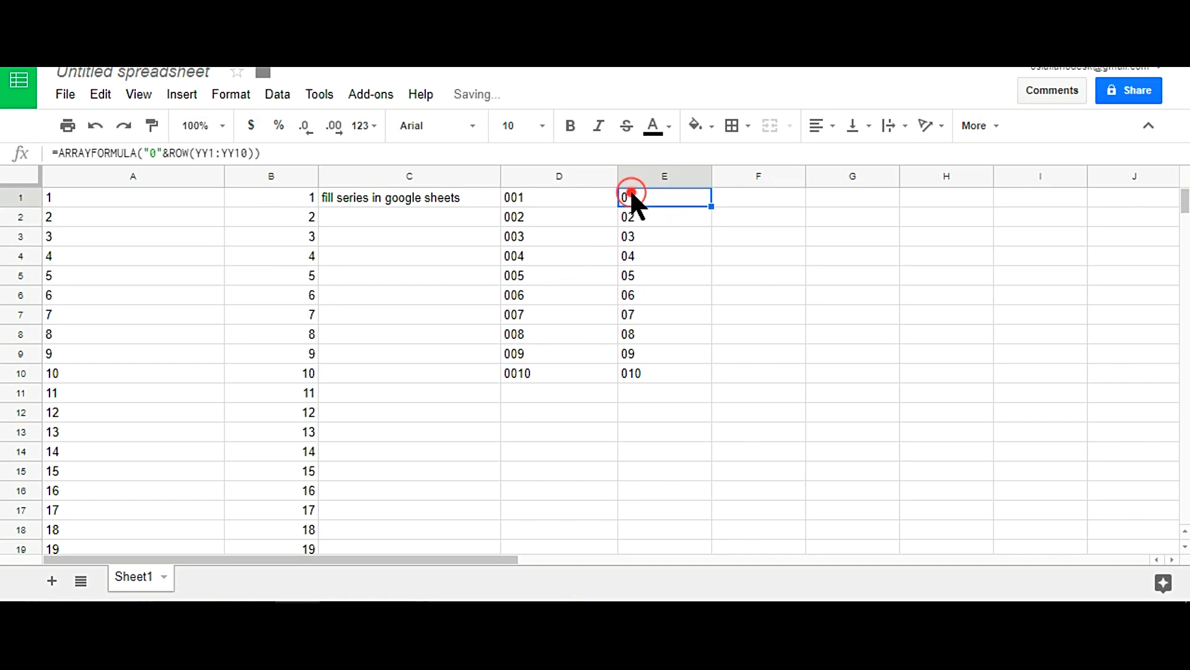